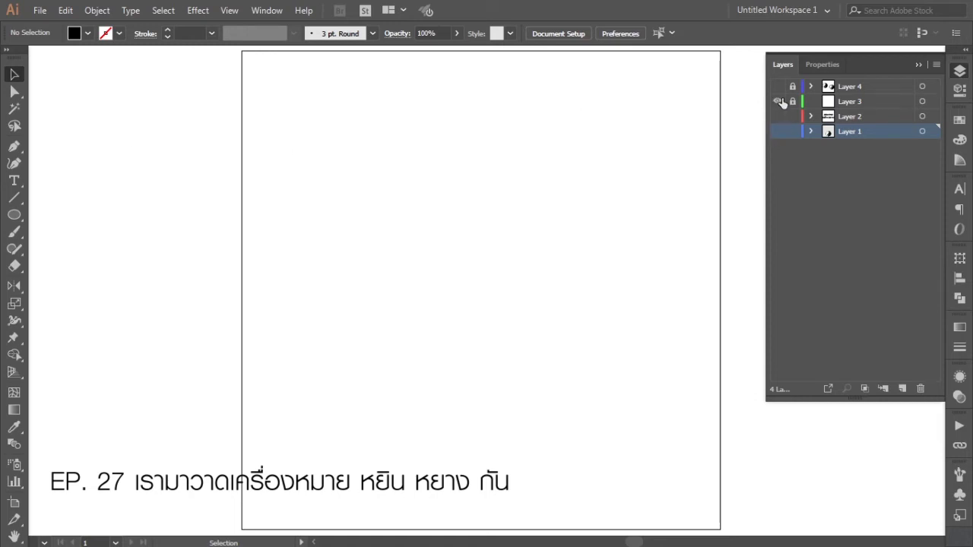
Show Layers 3, 2 and 1 to preview the finished artwork, then hide Layers 2 and 1 again.
left_click(779, 101)
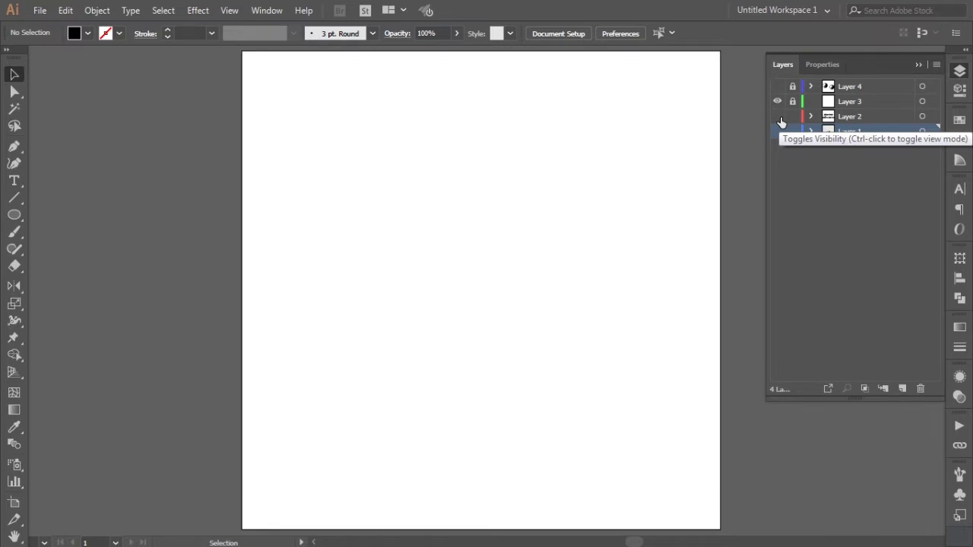
left_click(777, 116)
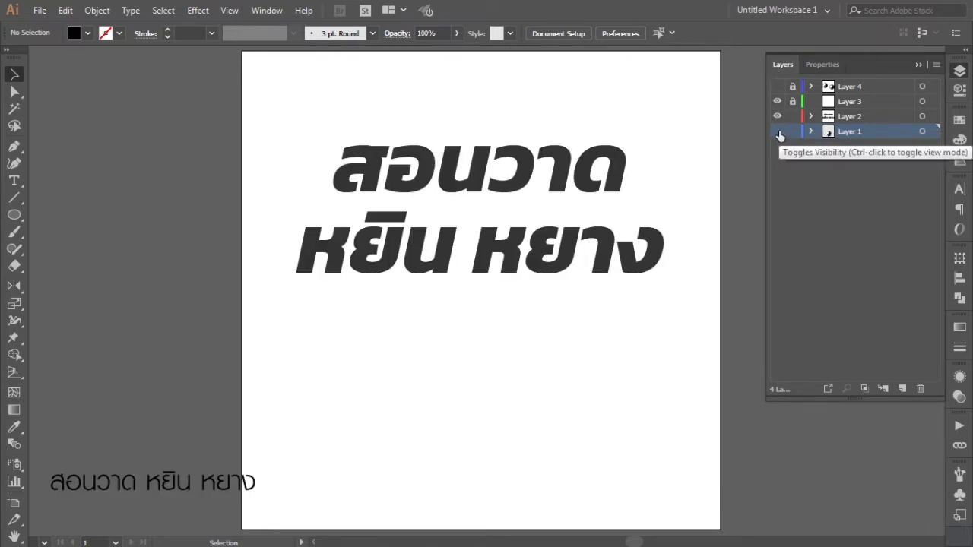
left_click(777, 131)
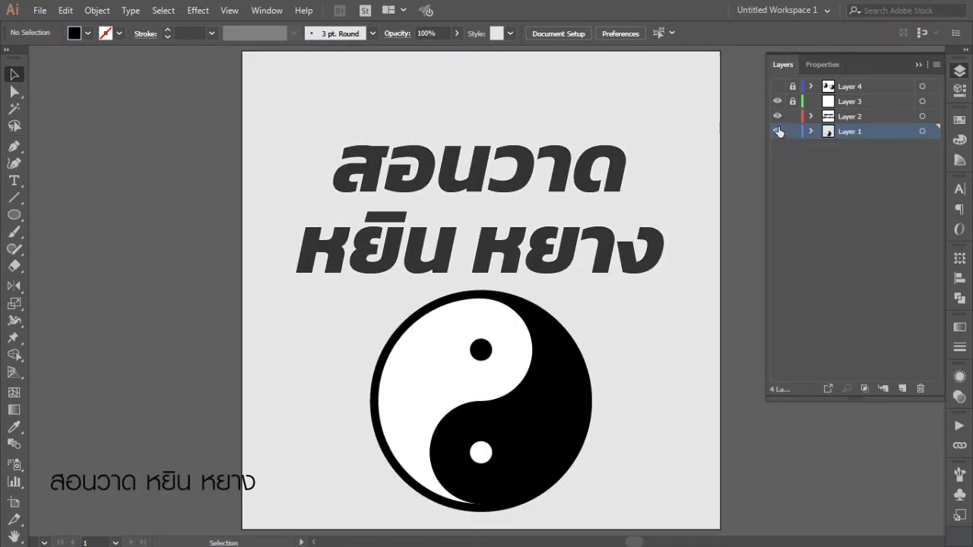
left_click(777, 117)
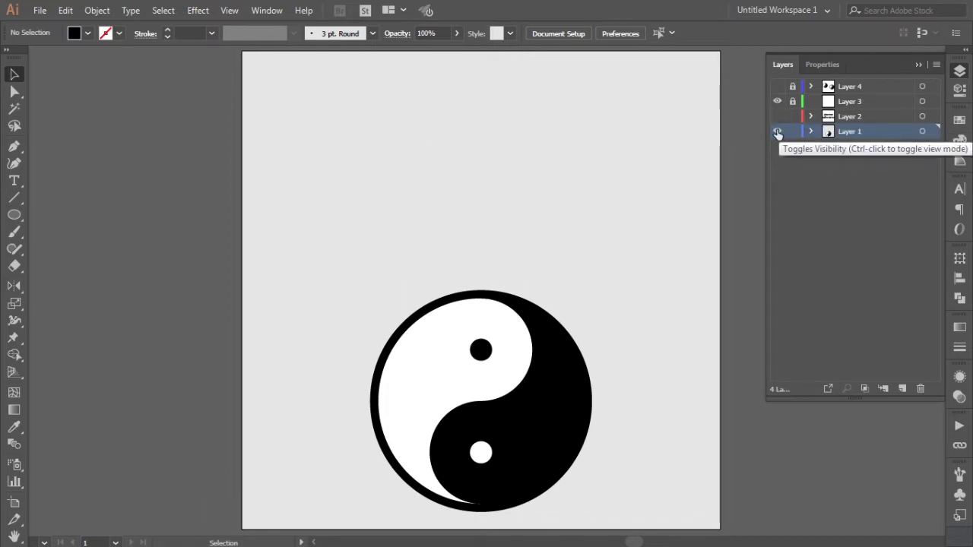
left_click(777, 132)
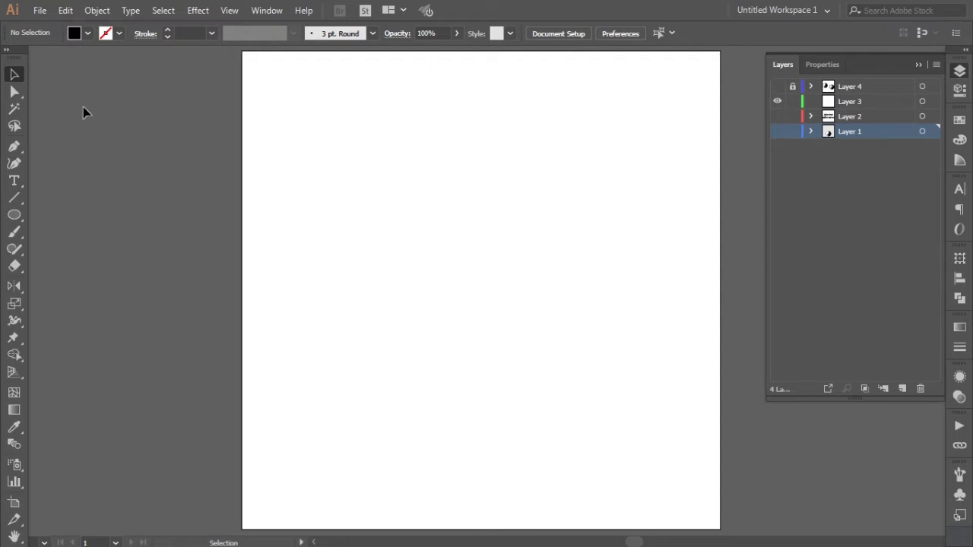
On Layer 3, draw a 518.19 px circle from the artboard centre with no fill and black stroke.
left_click(6, 51)
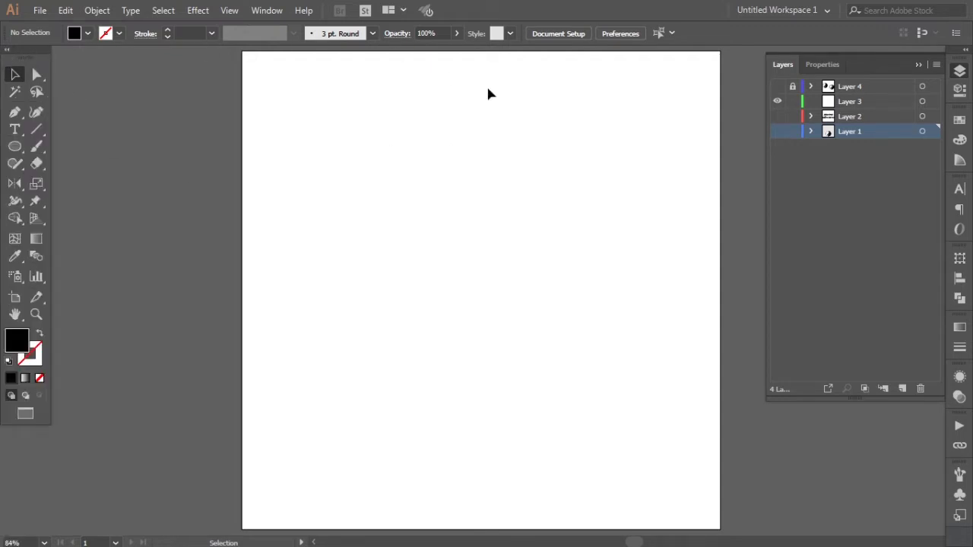
left_click(859, 102)
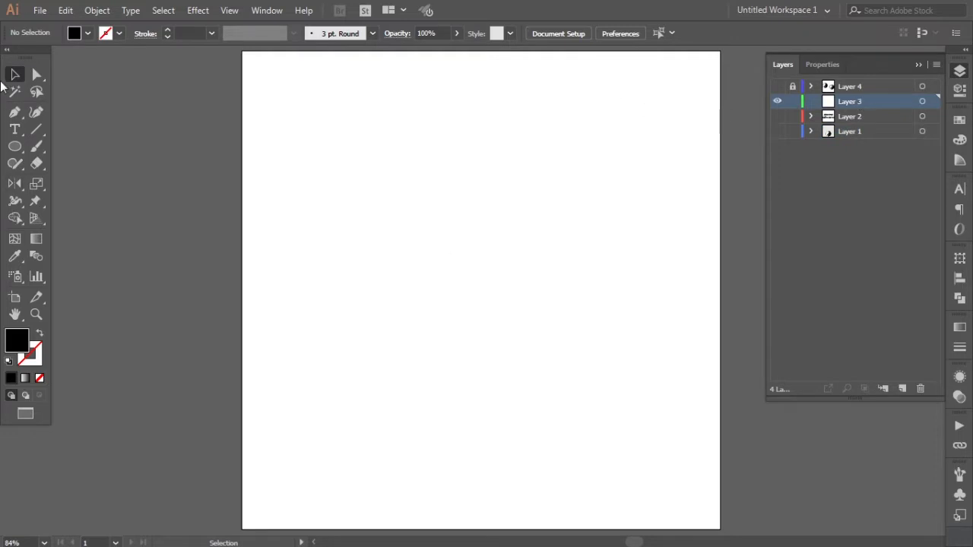
left_click(16, 147)
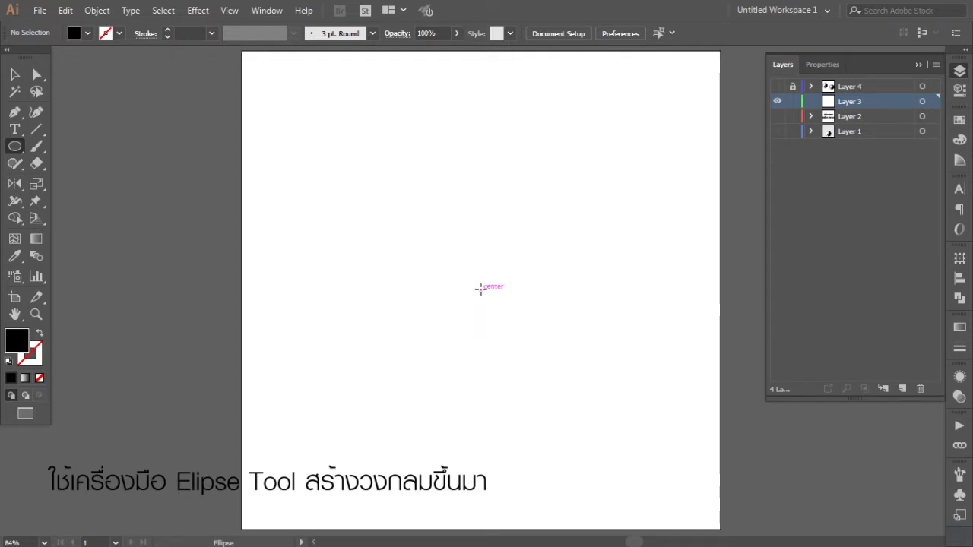
left_click_drag(480, 289, 613, 391)
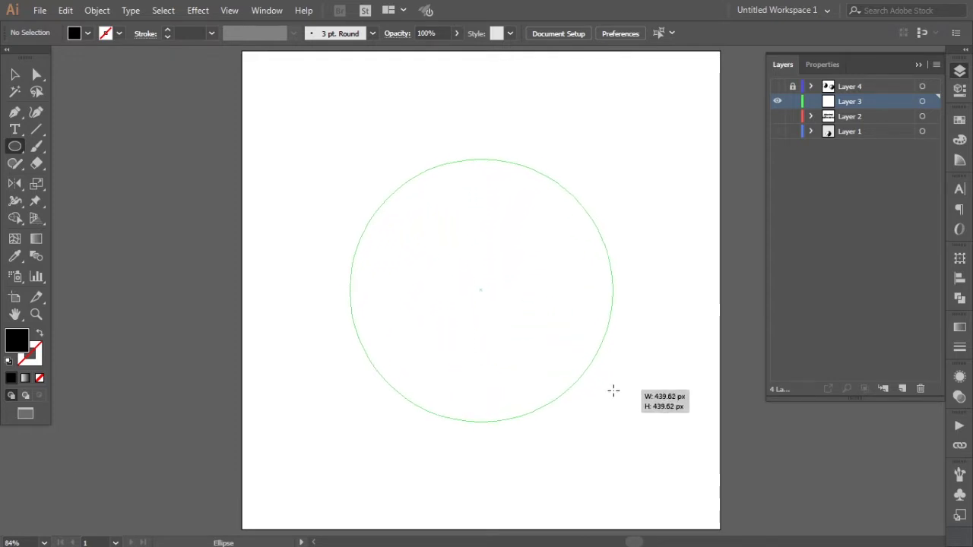
left_click_drag(614, 390, 636, 444)
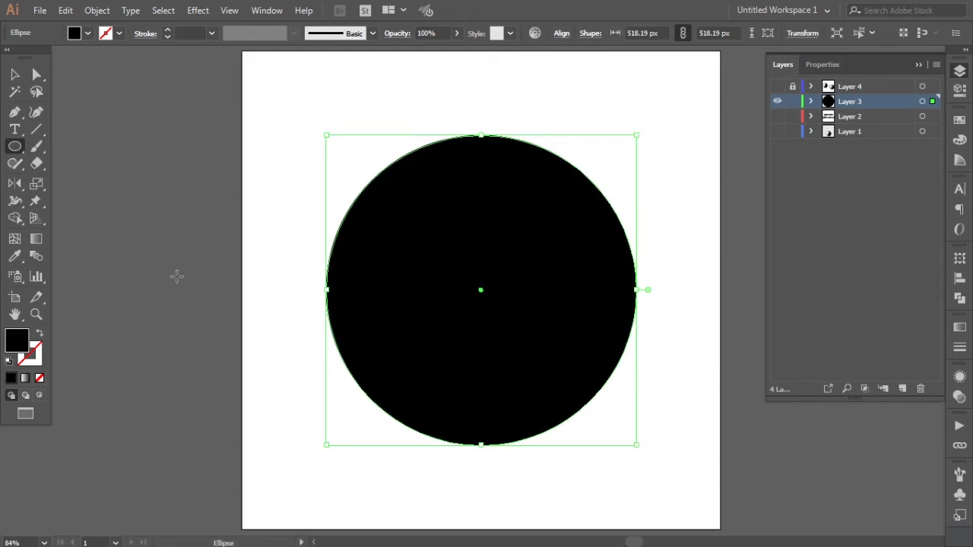
left_click(39, 336)
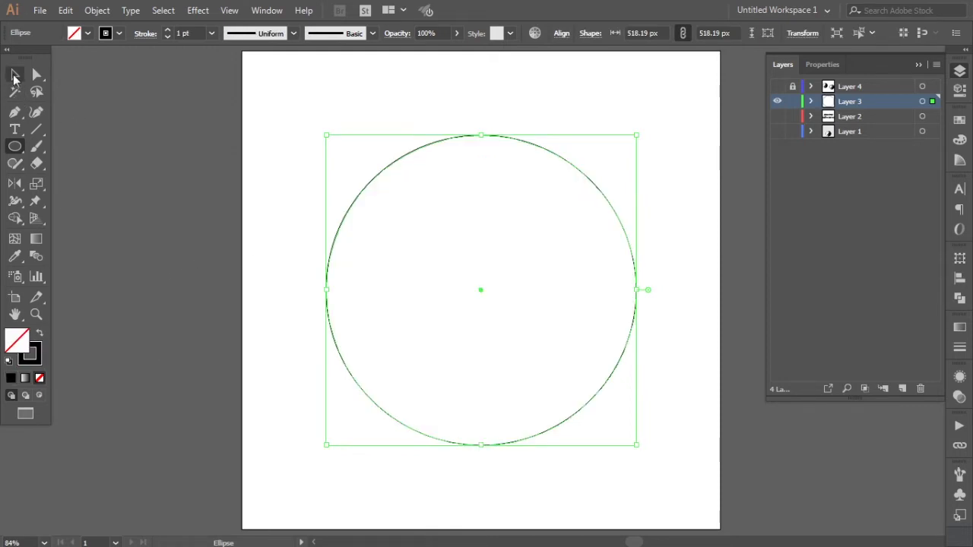
left_click(14, 75)
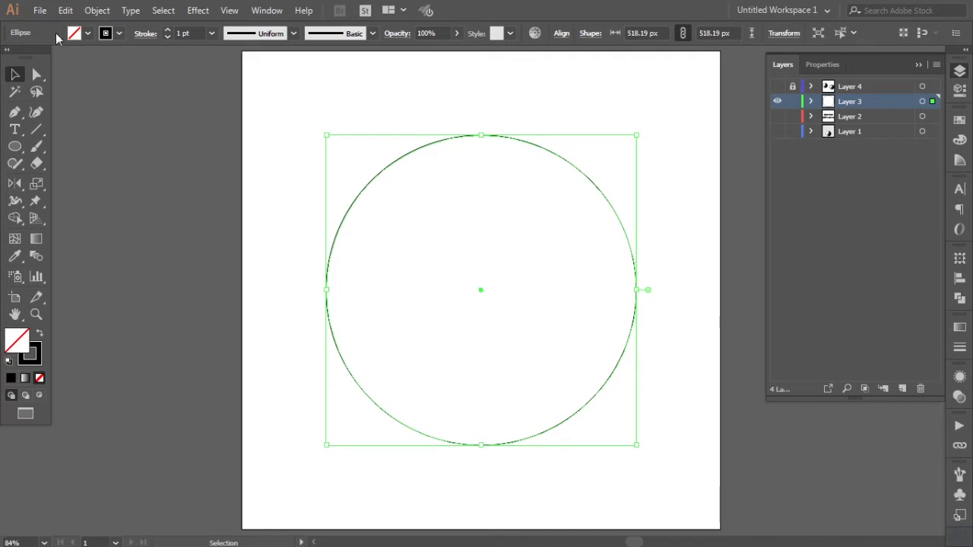
Copy the large circle and paste the copy in front of it.
left_click(66, 10)
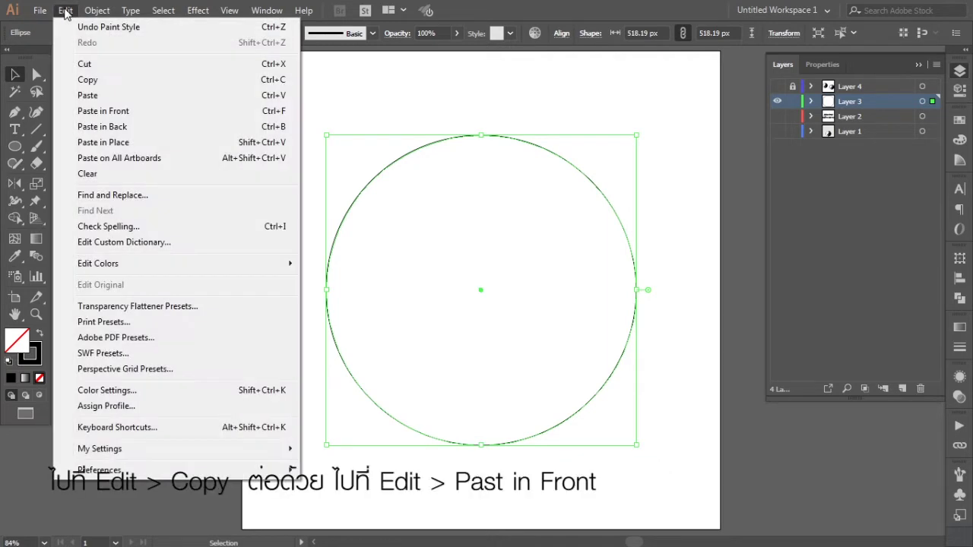
left_click(87, 79)
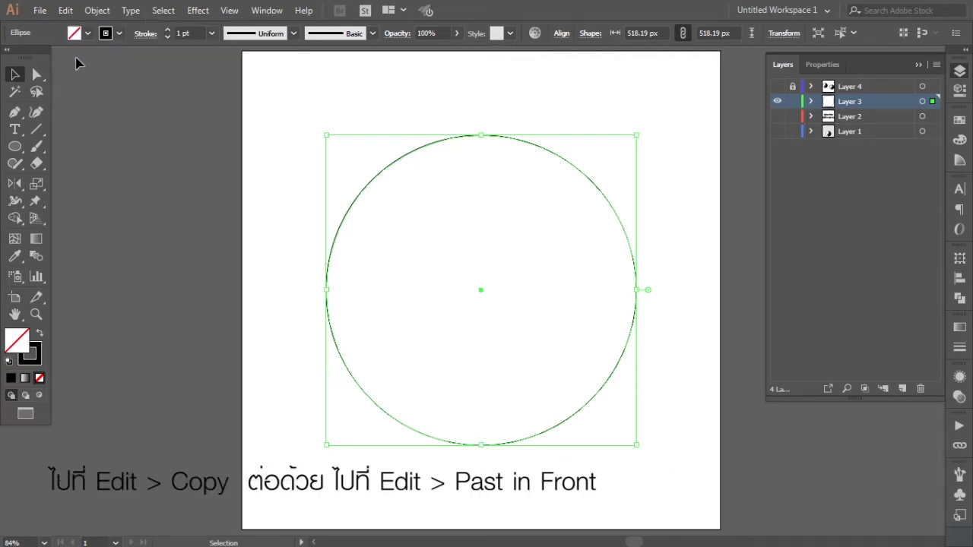
left_click(65, 11)
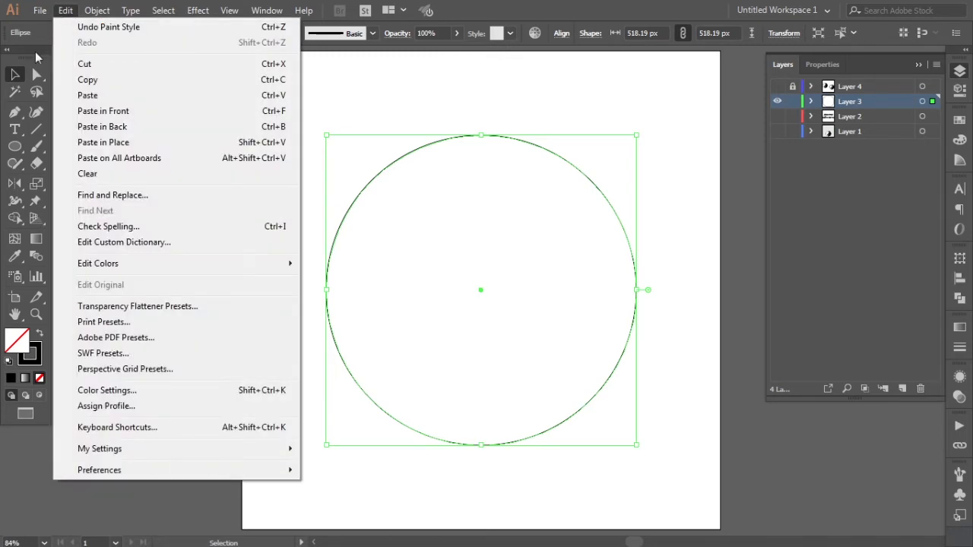
left_click(106, 116)
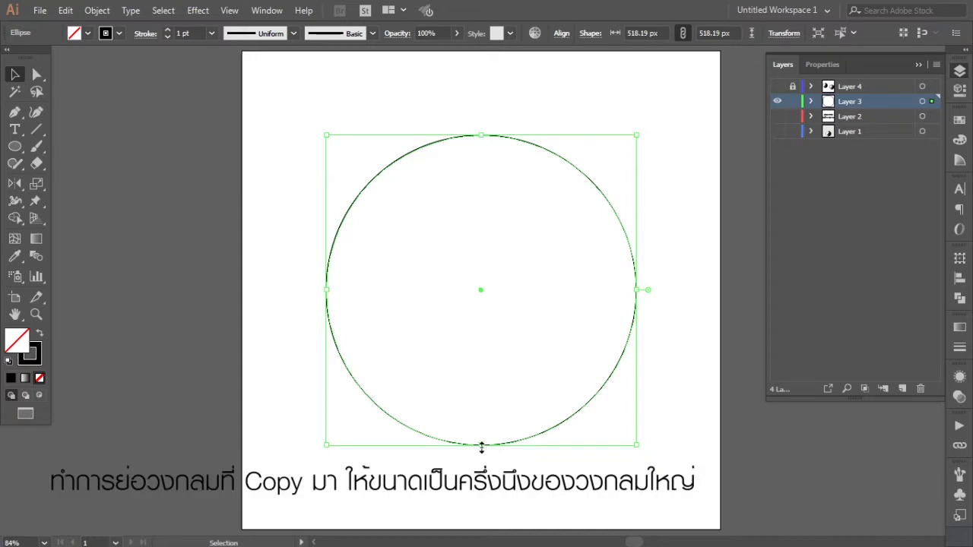
Scale the copy to a 259.095 px circle at the top and duplicate it to the bottom.
left_click_drag(481, 446, 484, 291)
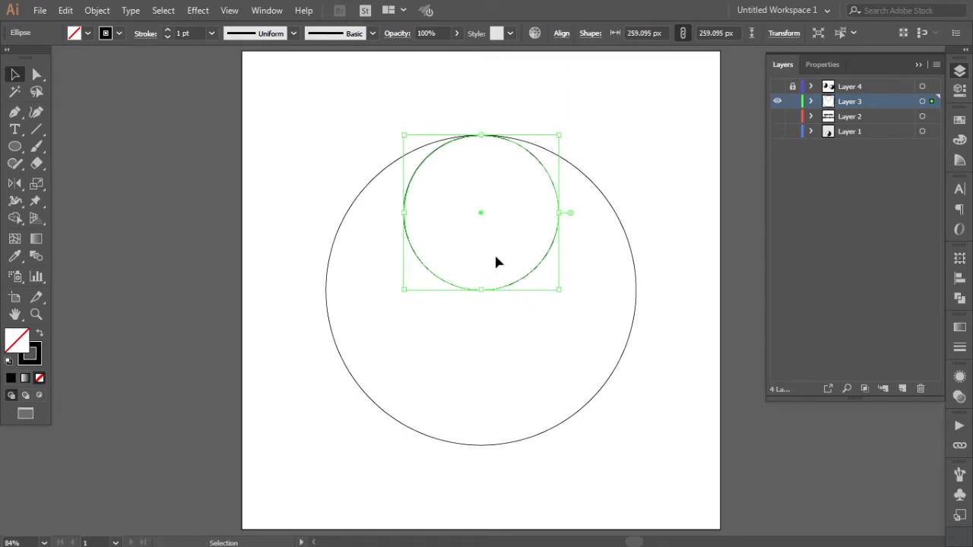
left_click_drag(482, 218, 472, 371)
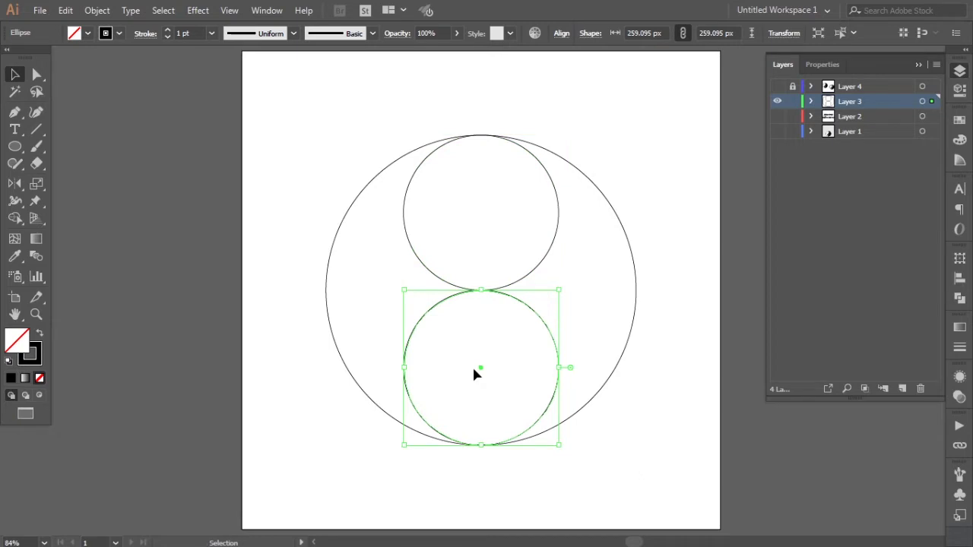
left_click(365, 287)
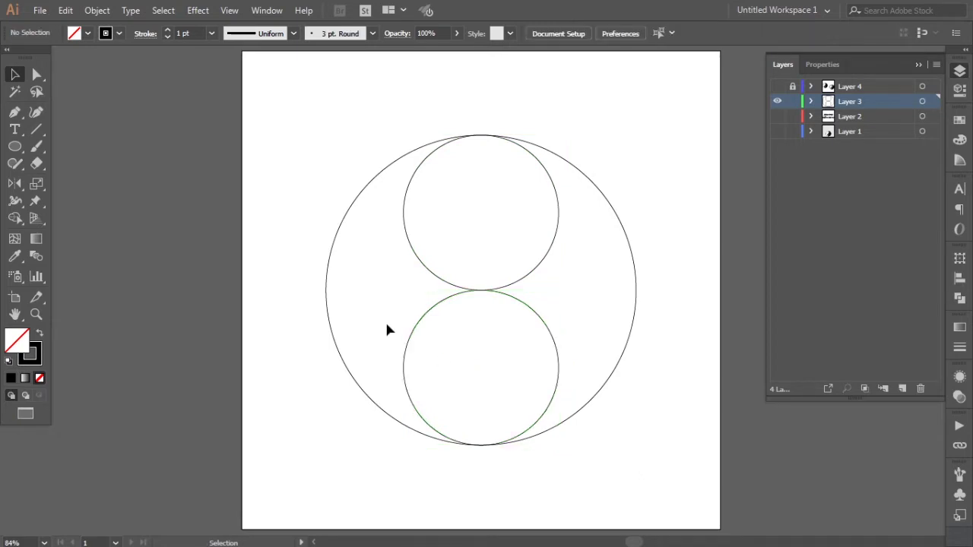
Paste a copy of the upper inner circle in front and shrink it to a centred 42.929 px dot.
left_click(550, 261)
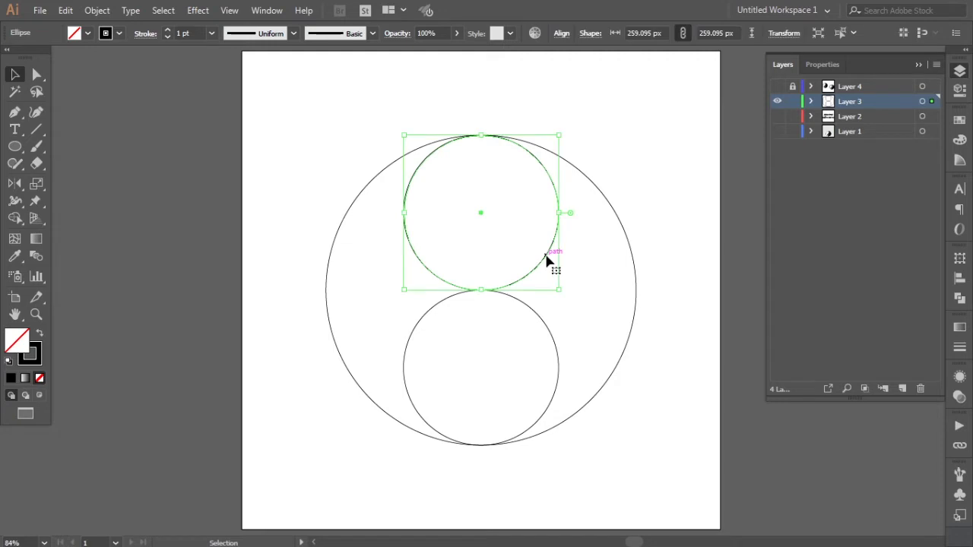
left_click(66, 11)
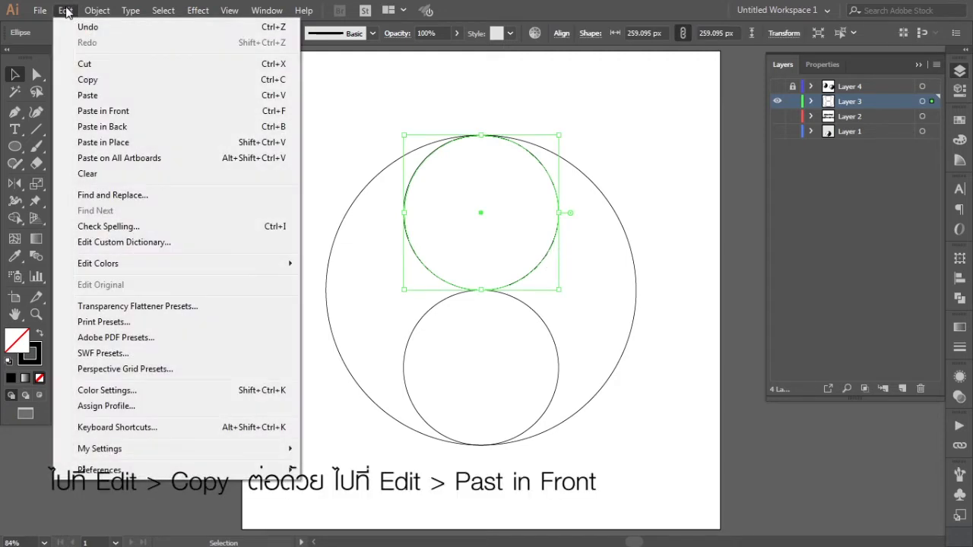
left_click(91, 80)
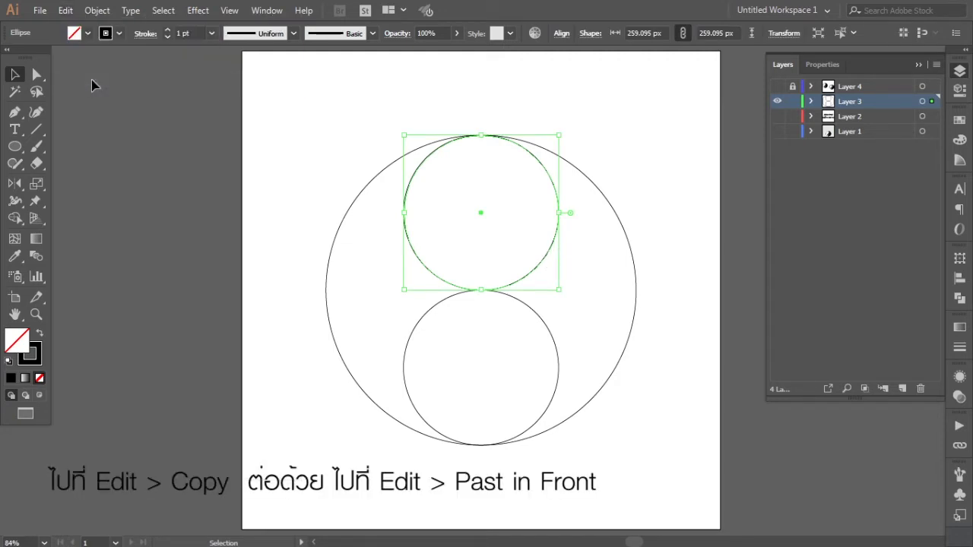
left_click(65, 11)
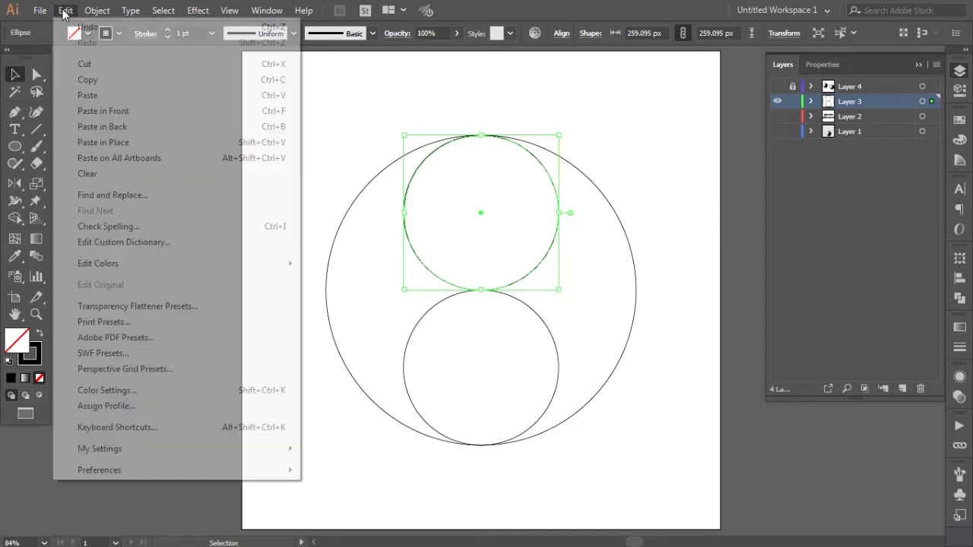
left_click(97, 111)
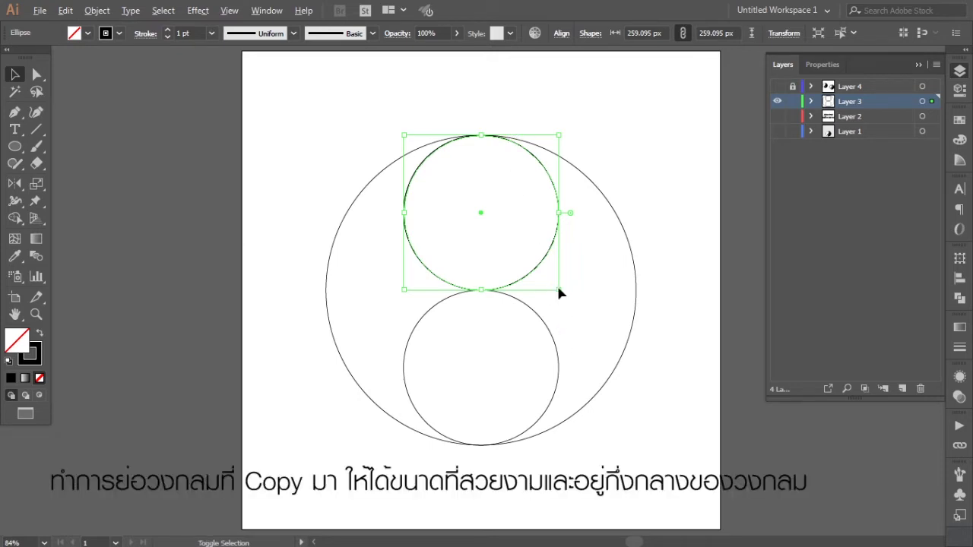
mouse_move(559, 292)
left_mouse_down()
mouse_move(495, 226)
mouse_move(500, 233)
left_mouse_up()
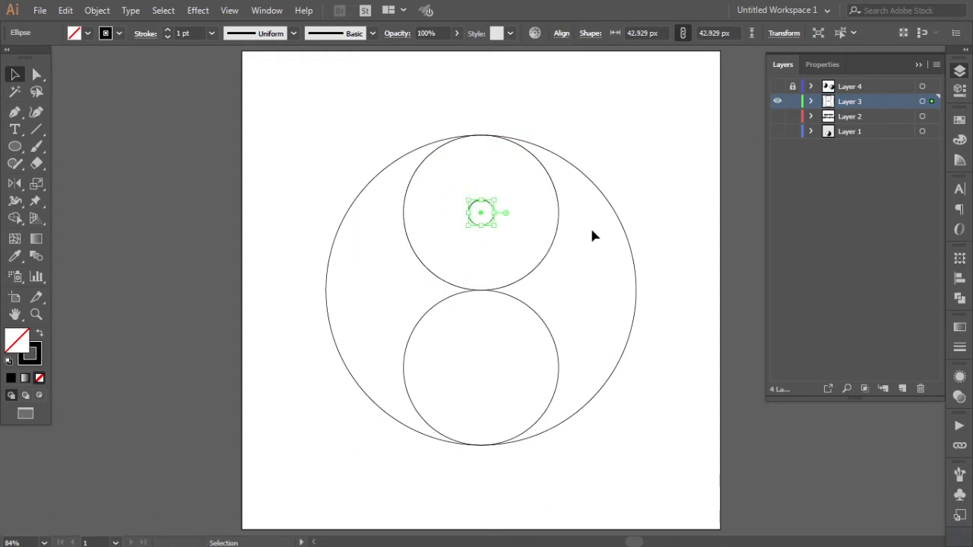
left_click(621, 156)
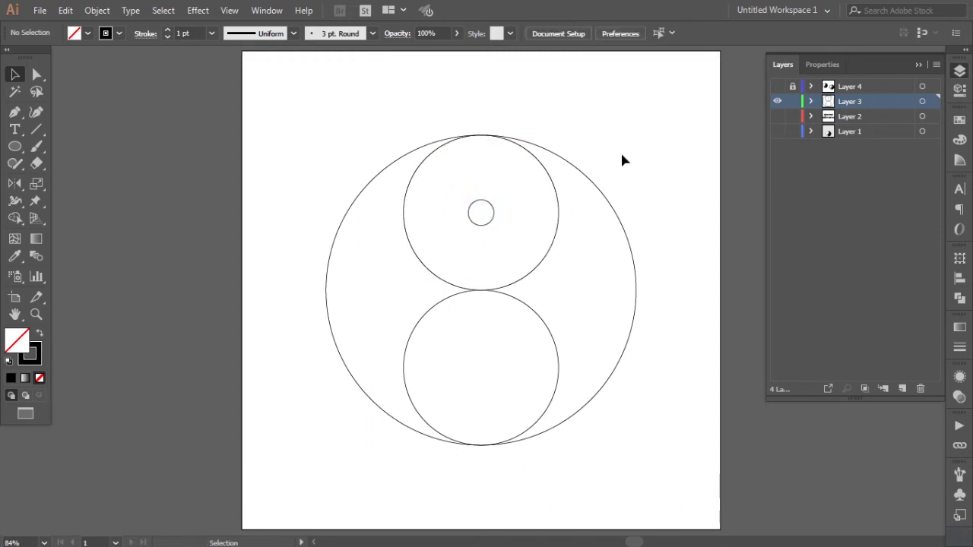
left_click(484, 227)
Duplicate the dot into the lower circle's centre and bring both dots to the front.
left_click_drag(480, 222, 484, 369)
left_click(658, 370)
left_click(492, 364)
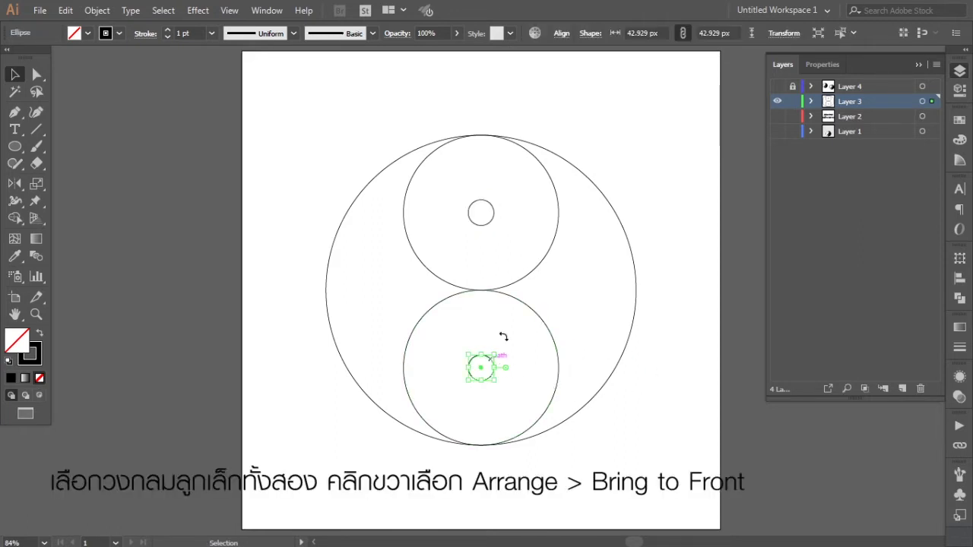
left_click(491, 221, "shift")
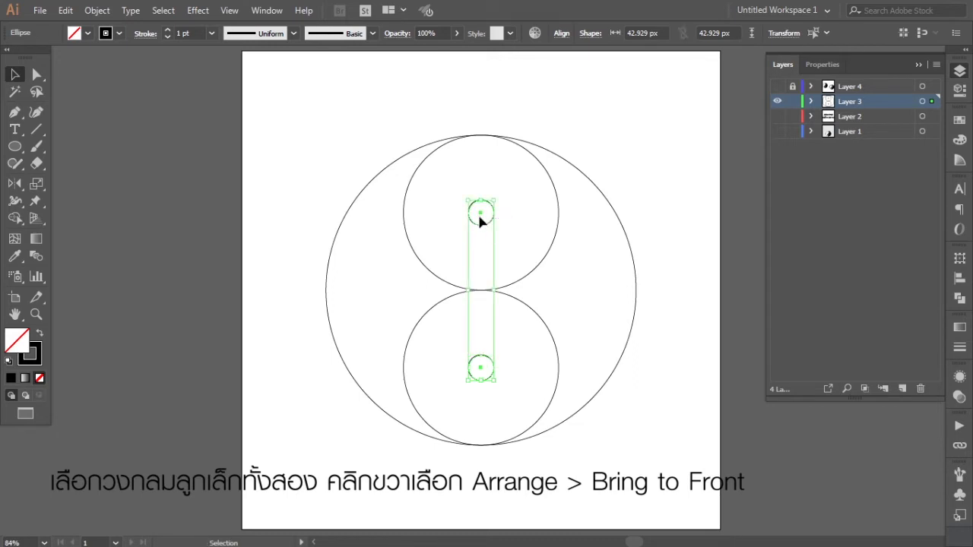
right_click(478, 217)
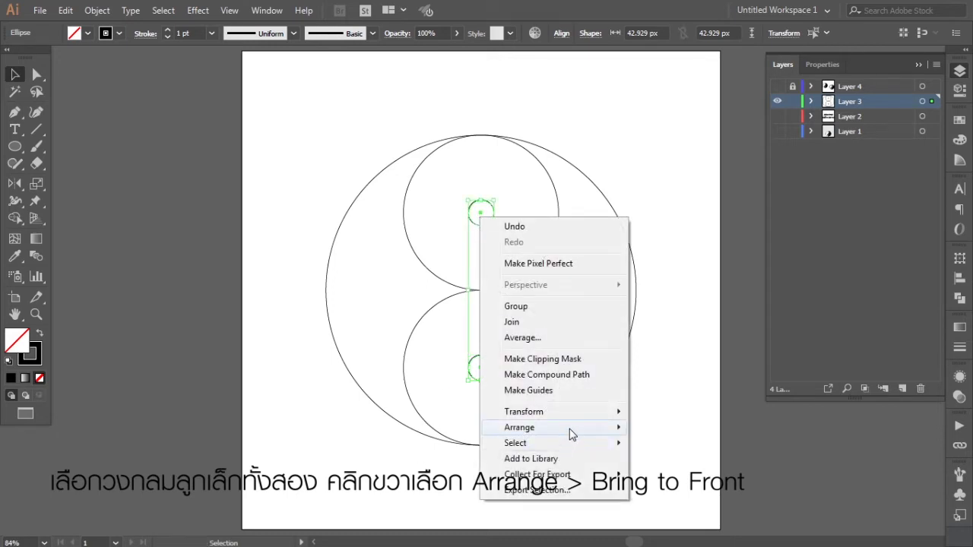
mouse_move(519, 427)
left_click(675, 427)
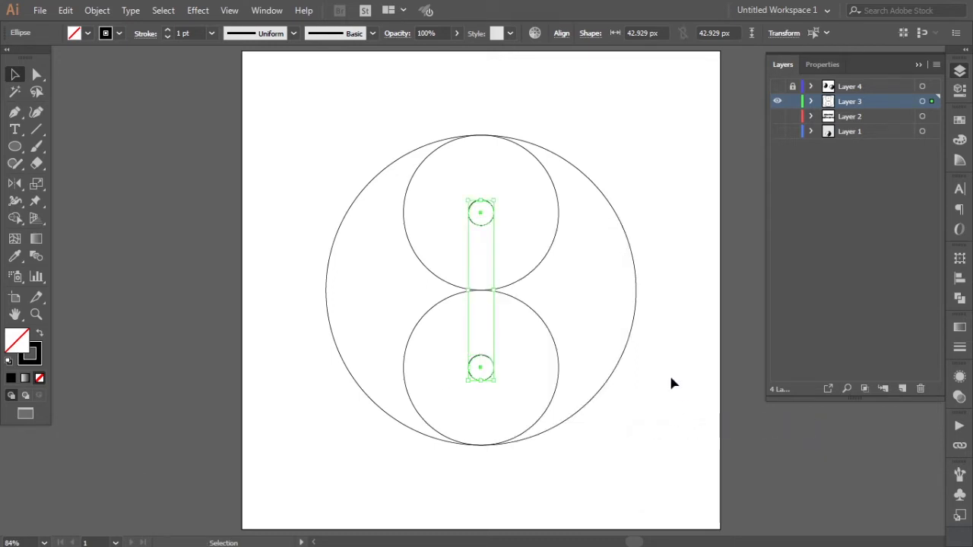
left_click(669, 380)
Copy the large outer circle to the clipboard.
left_click(635, 324)
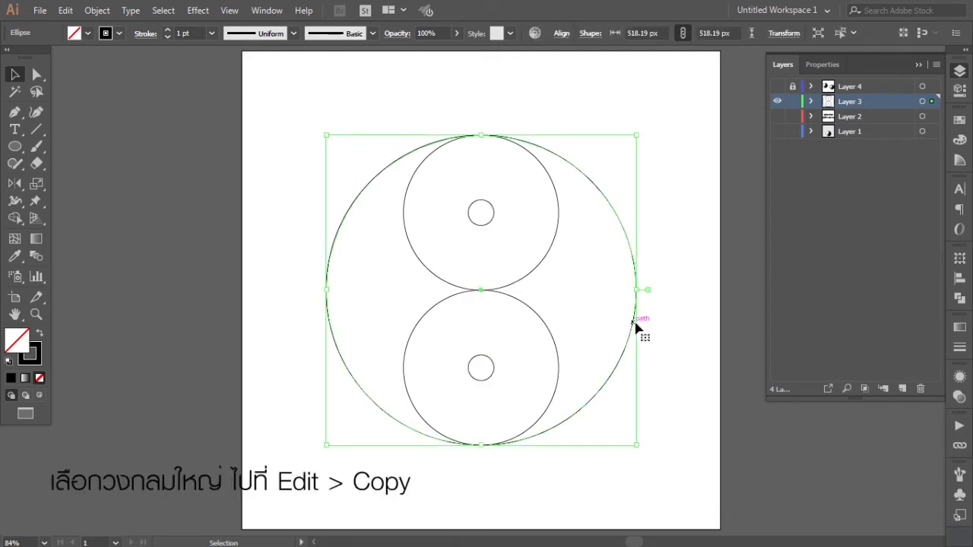
left_click(65, 11)
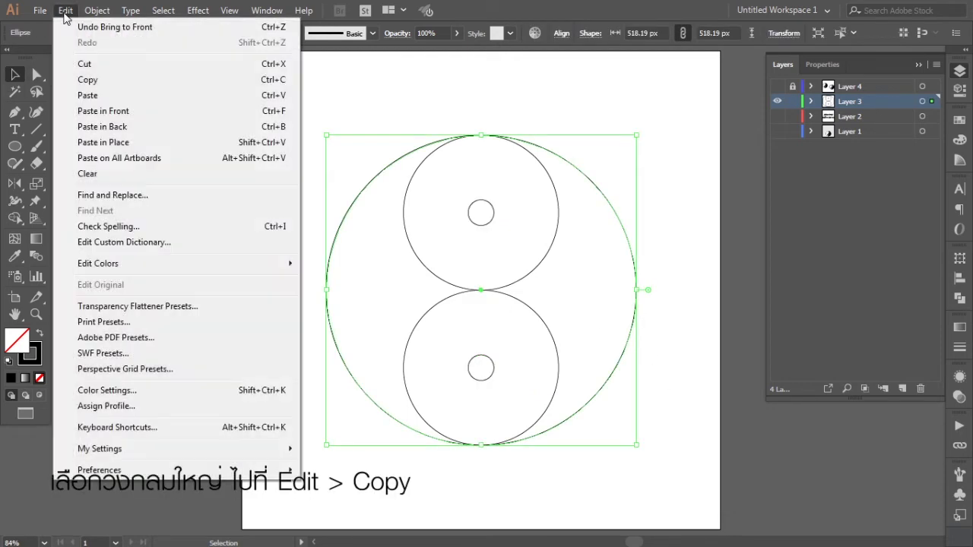
left_click(84, 80)
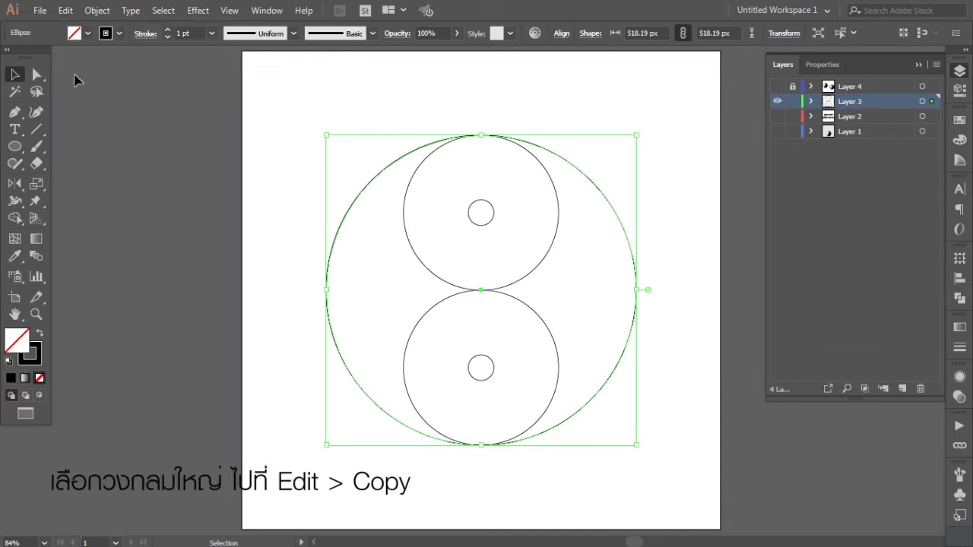
With Shape Builder, merge the left crescent with the top circle and the right crescent with the bottom circle.
left_click(147, 151)
left_click_drag(313, 222, 433, 375)
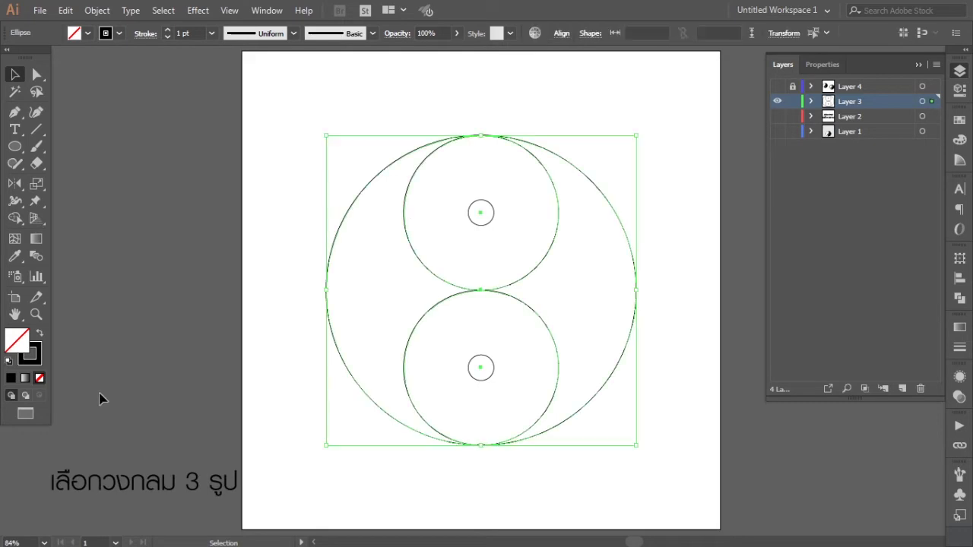
left_click(15, 220)
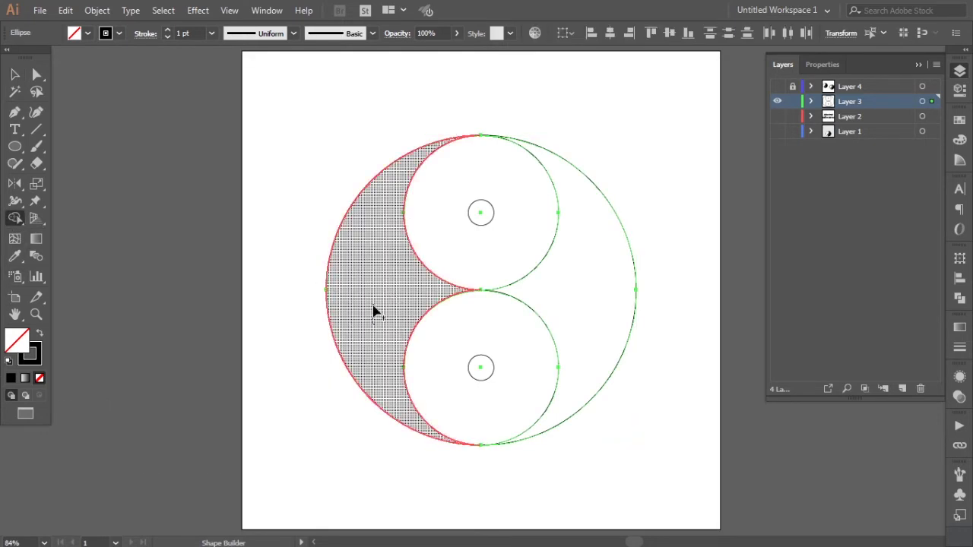
left_click_drag(373, 311, 369, 250)
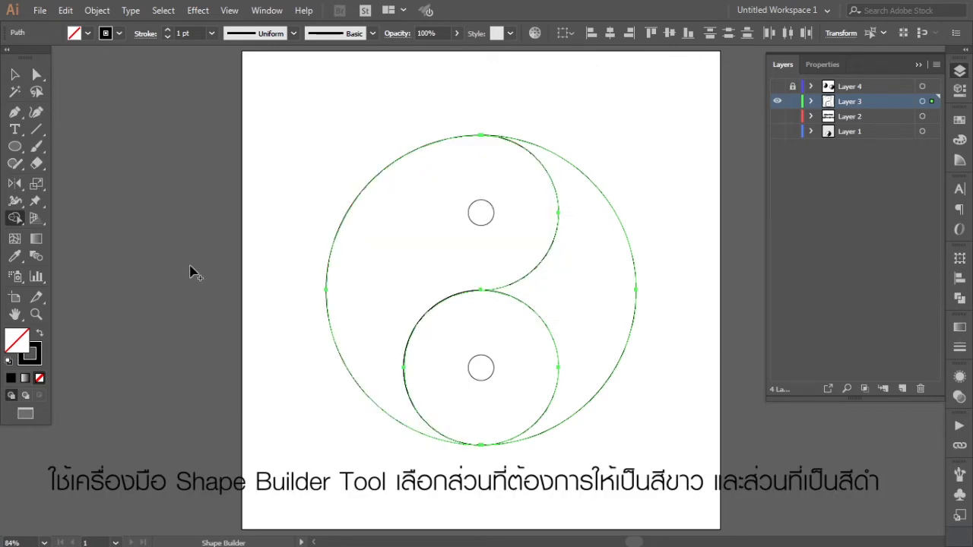
mouse_move(608, 283)
left_mouse_down()
mouse_move(561, 350)
mouse_move(542, 358)
left_mouse_up()
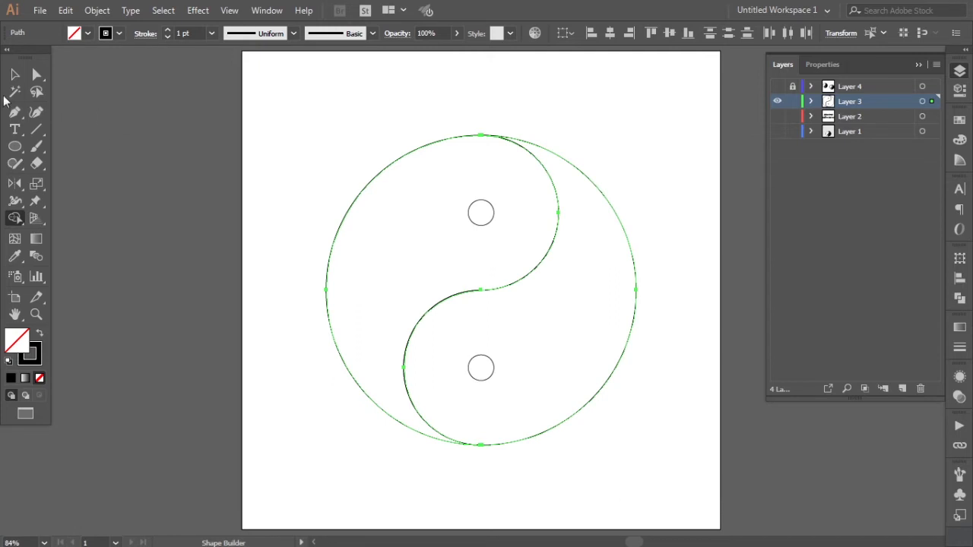
left_click(14, 74)
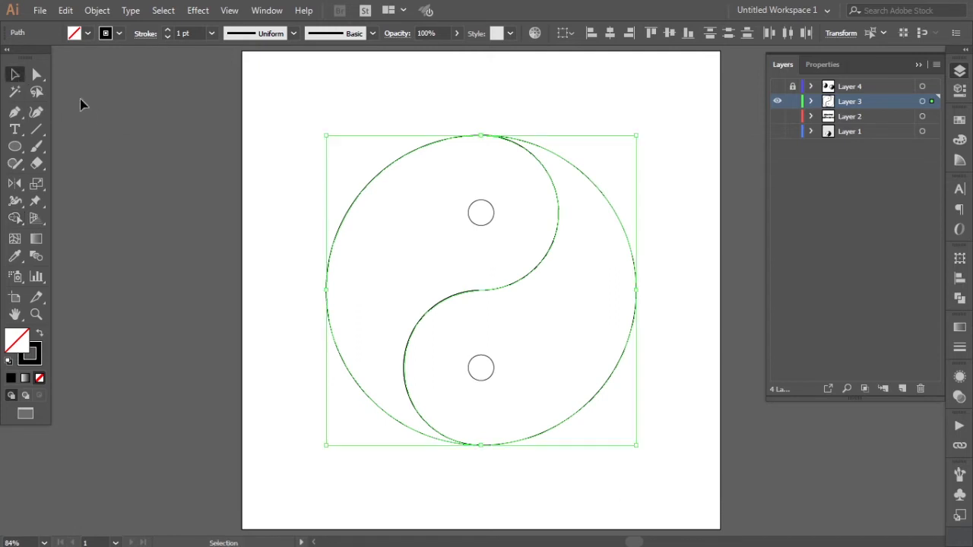
Bring both 42.929 px eye dots in front of the merged yin-yang halves.
left_click(484, 226)
left_click(491, 223)
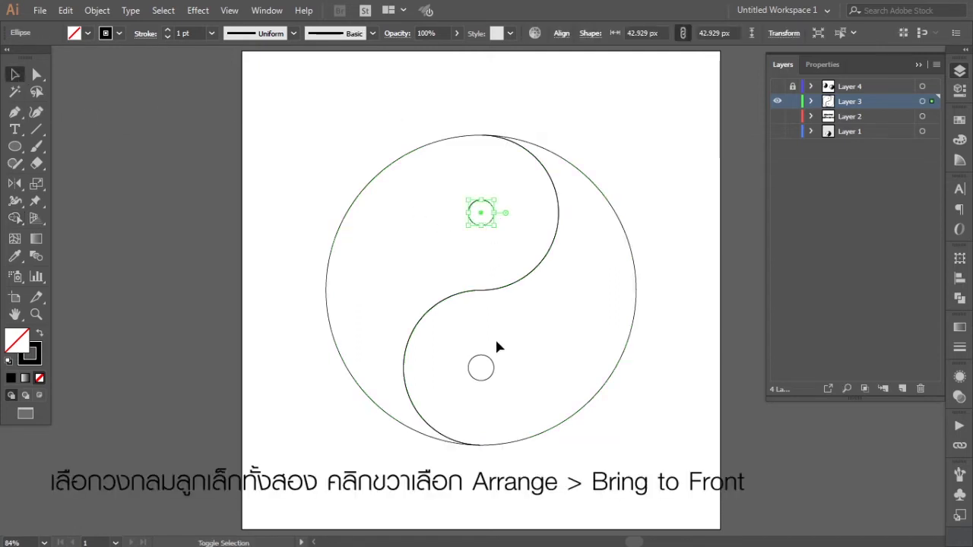
left_click(494, 365, "shift")
right_click(493, 366)
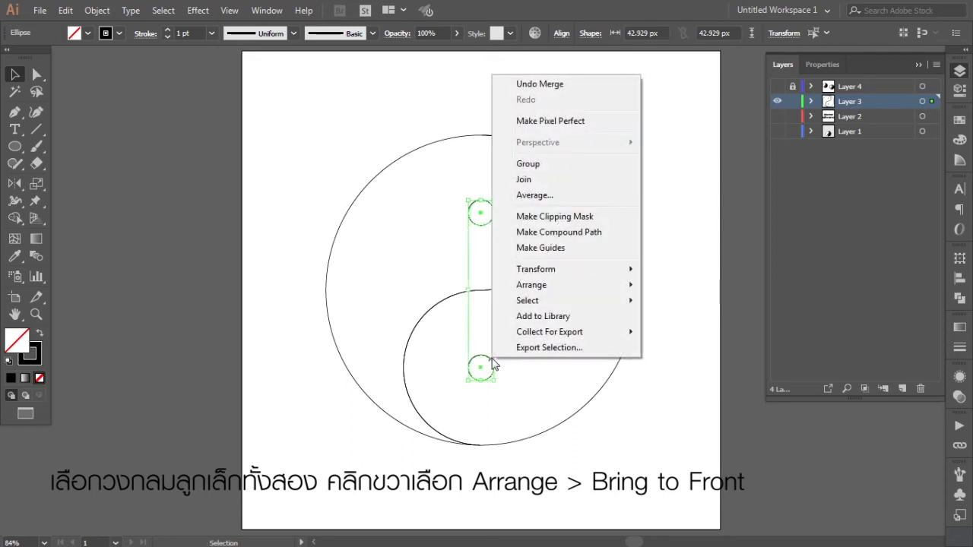
mouse_move(531, 284)
left_click(675, 285)
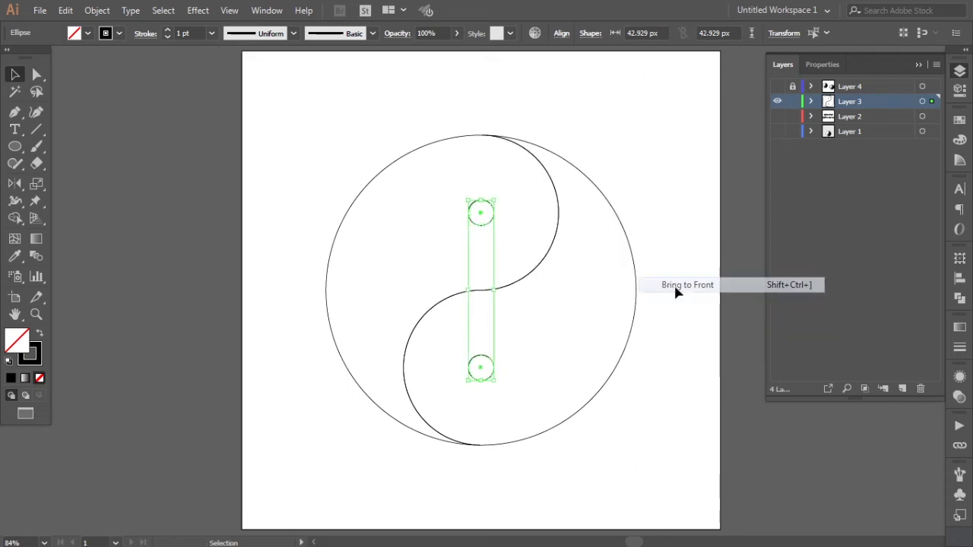
left_click(688, 266)
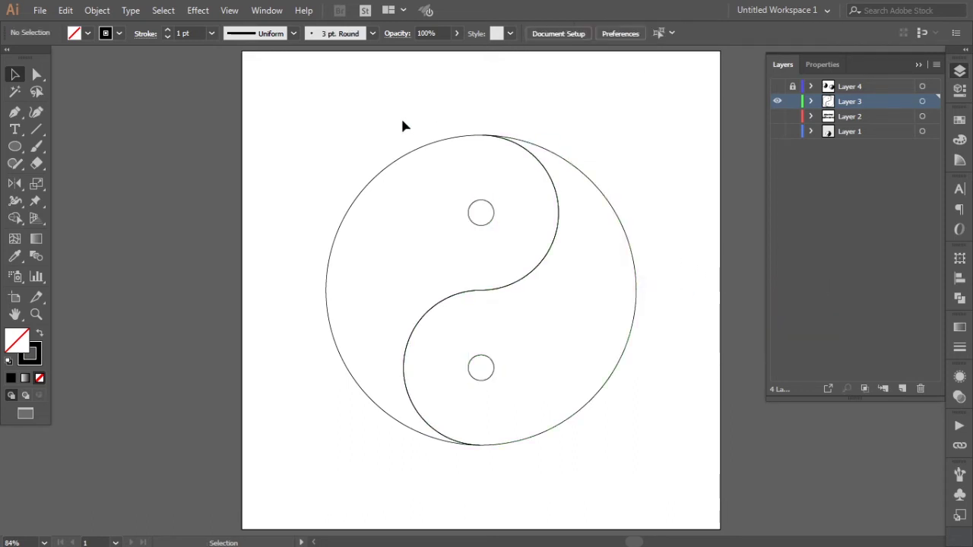
Fill the right half solid black and the lower dot solid white, without outlines.
left_click(616, 213)
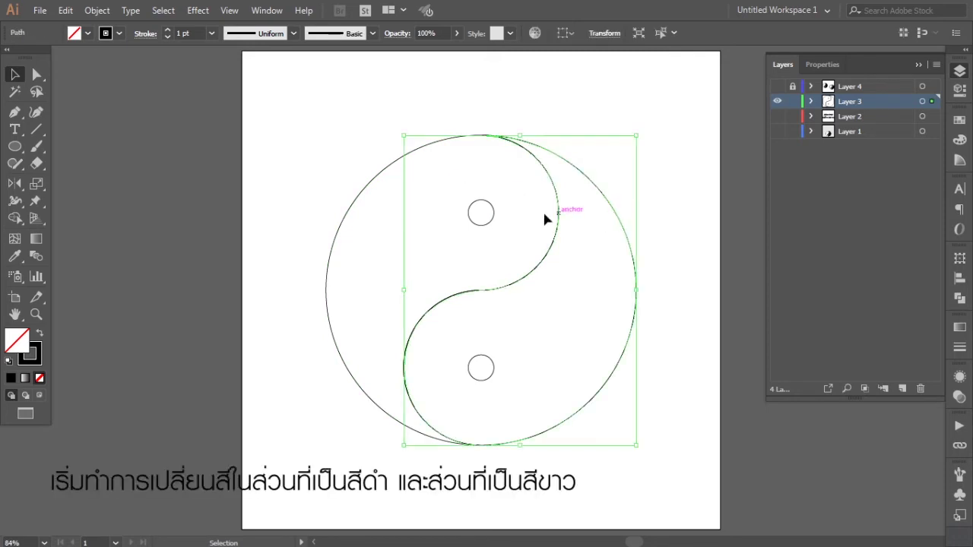
left_click(41, 335)
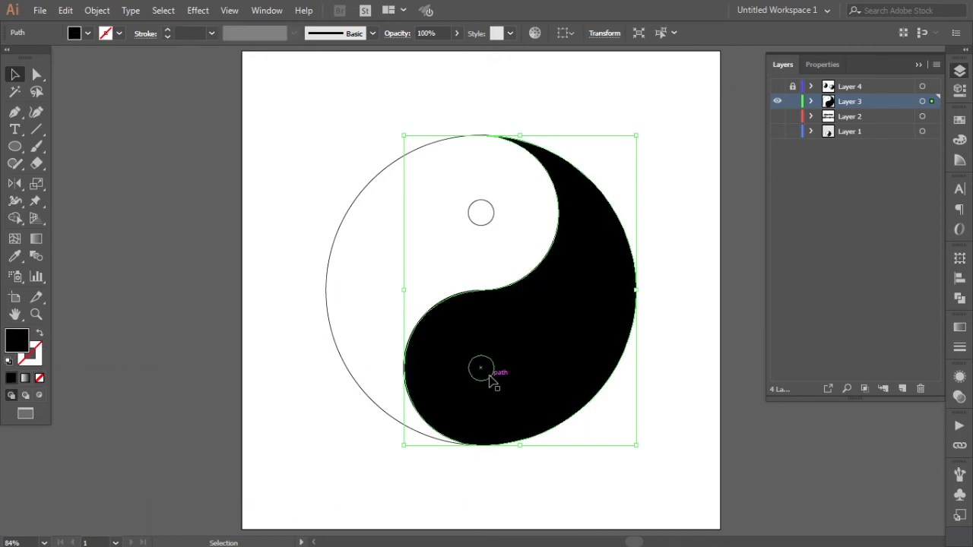
left_click(490, 379)
left_click(41, 335)
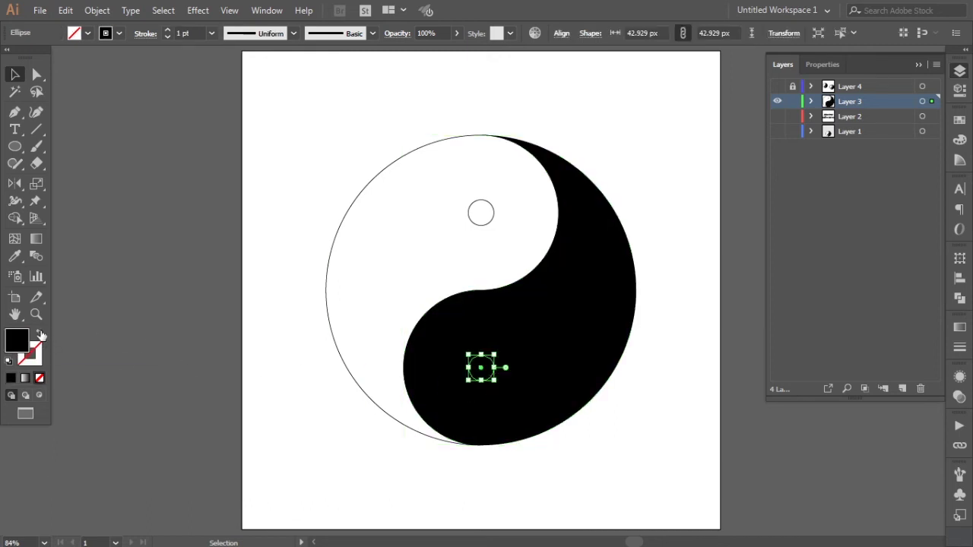
left_click(959, 120)
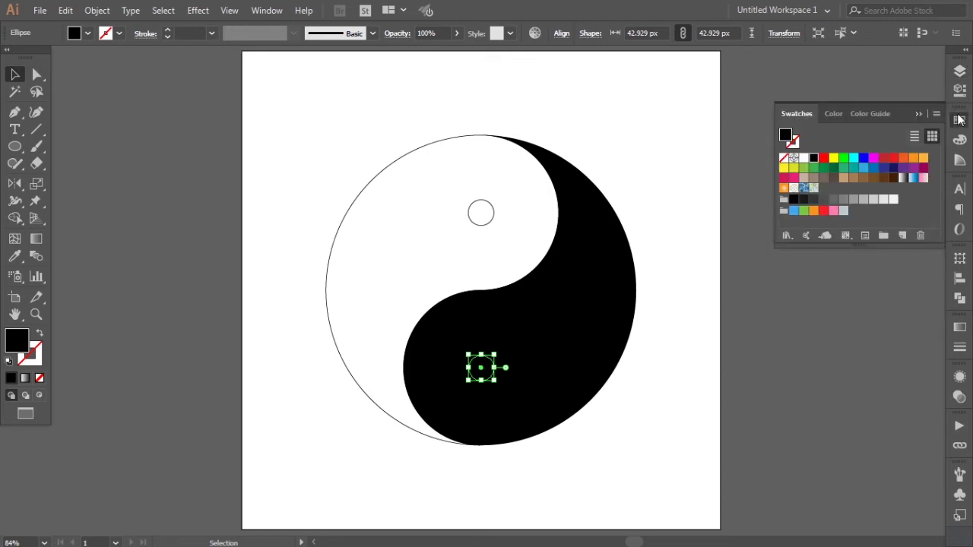
left_click(803, 158)
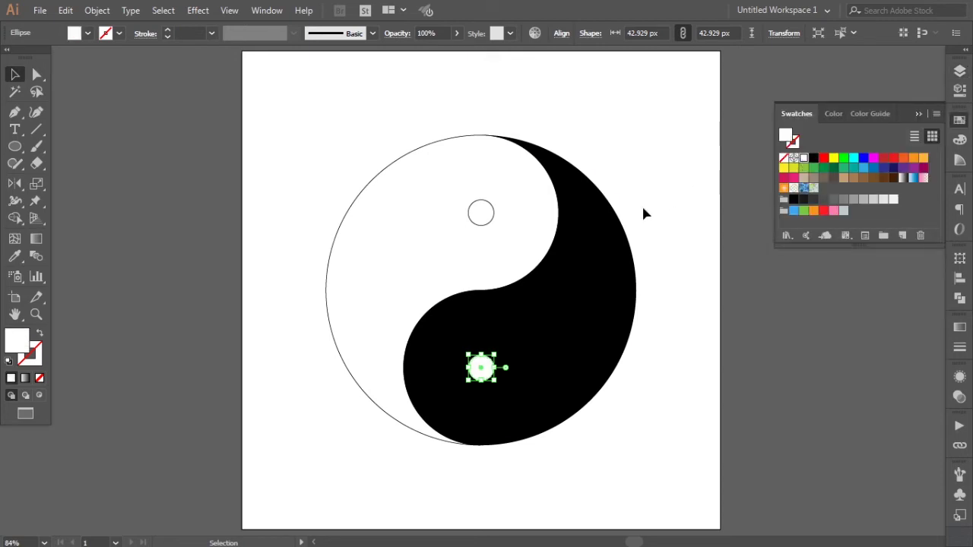
Fill the upper dot solid black and the left half white, without outlines.
left_click(483, 225)
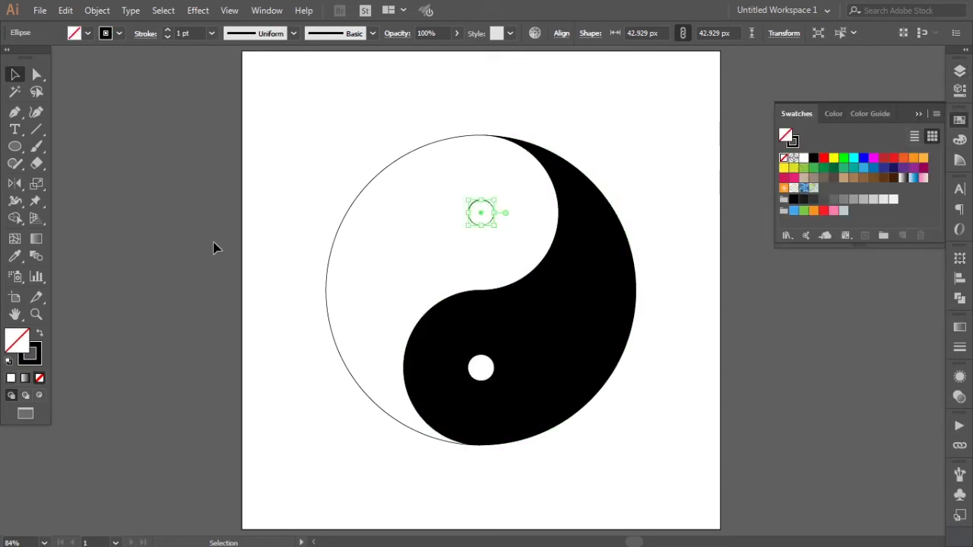
left_click(40, 336)
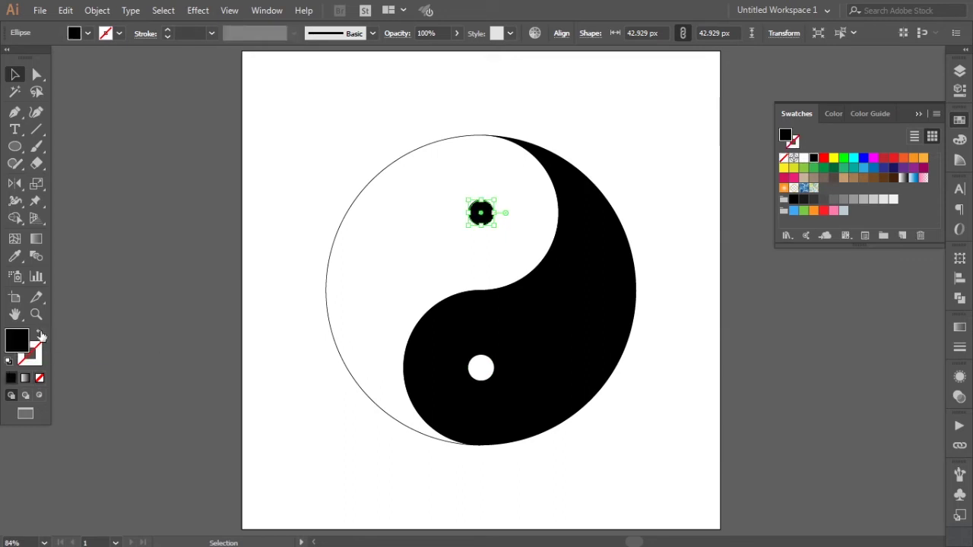
left_click(364, 198)
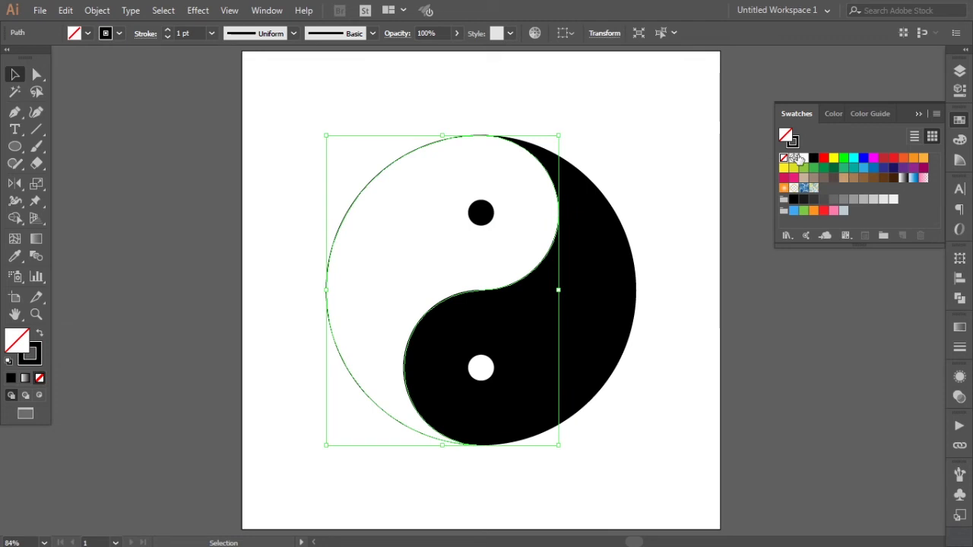
left_click(41, 334)
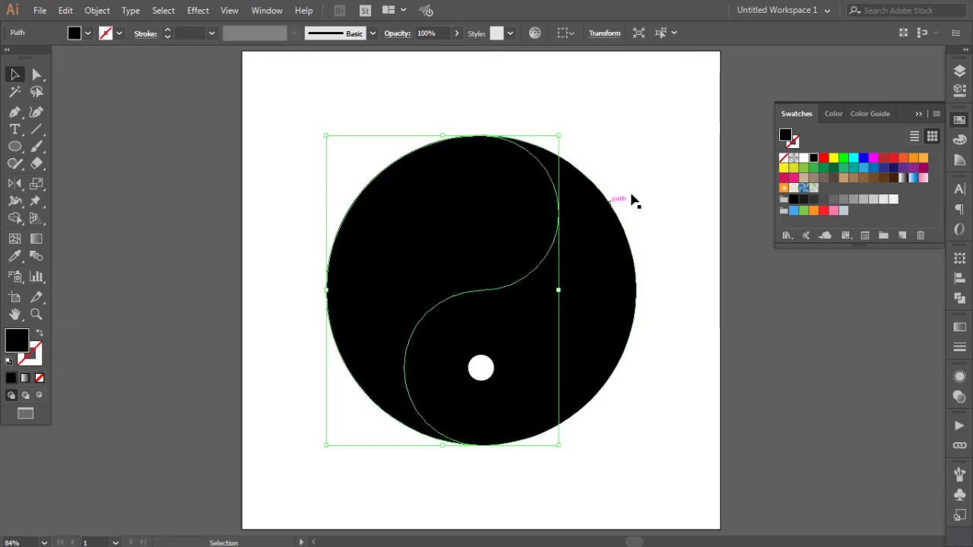
left_click(803, 158)
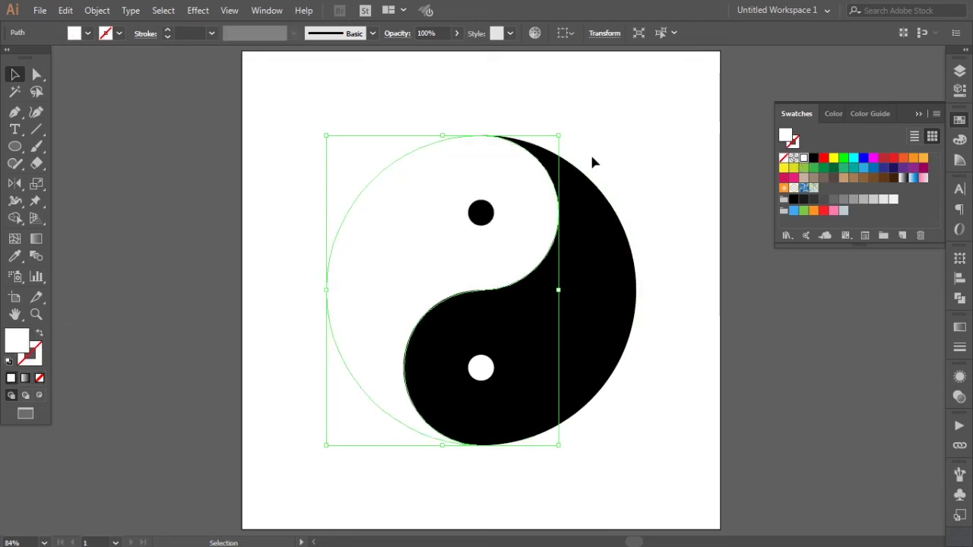
left_click(619, 153)
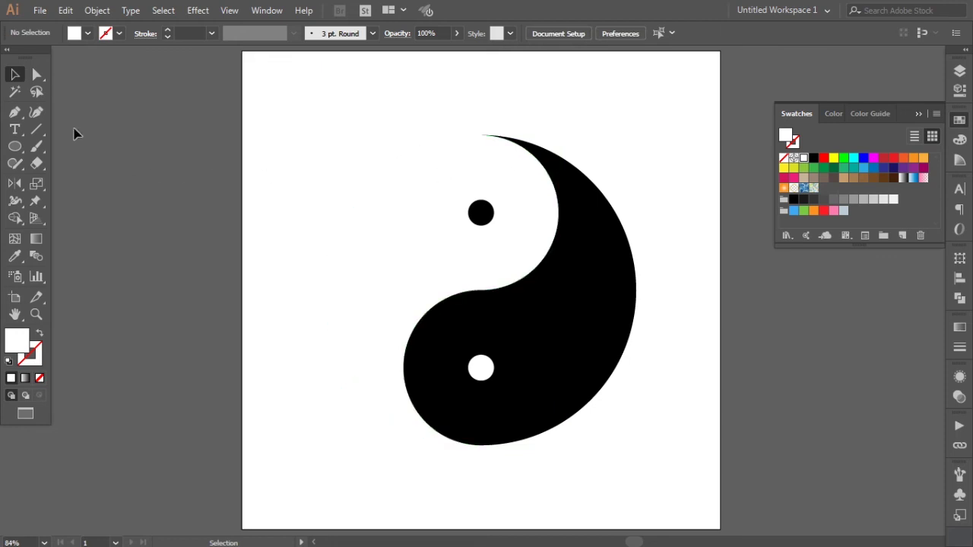
Paste the 518.19 px outer circle copy in front, then send it behind the yin-yang.
left_click(69, 10)
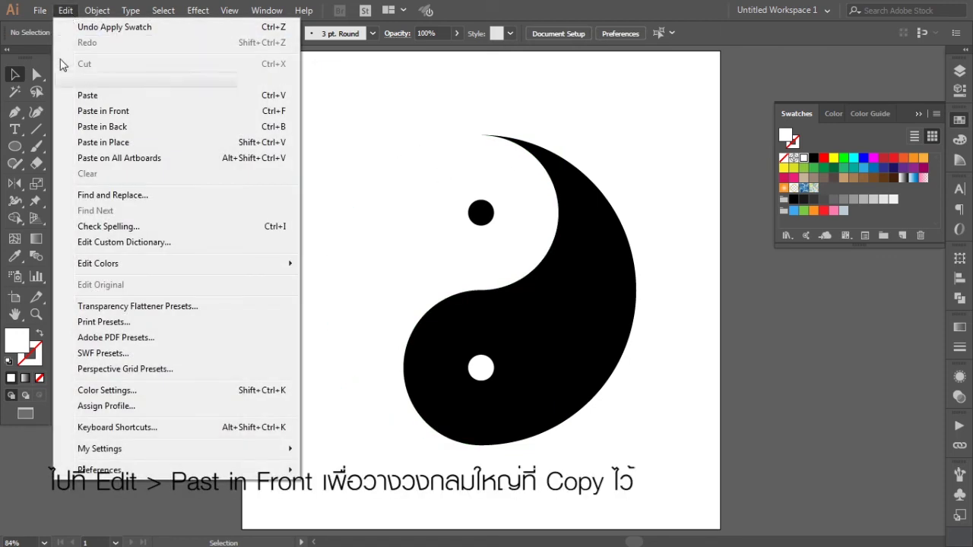
left_click(92, 113)
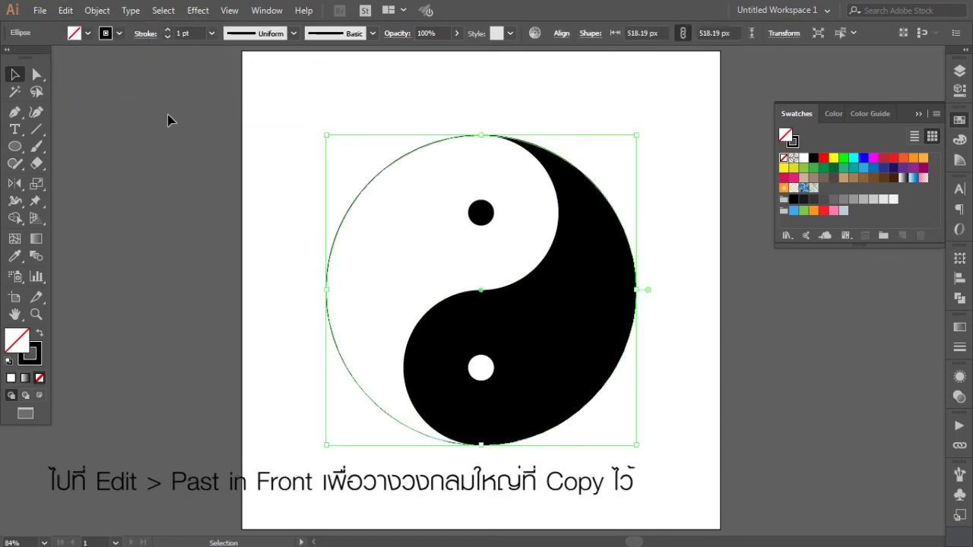
right_click(361, 193)
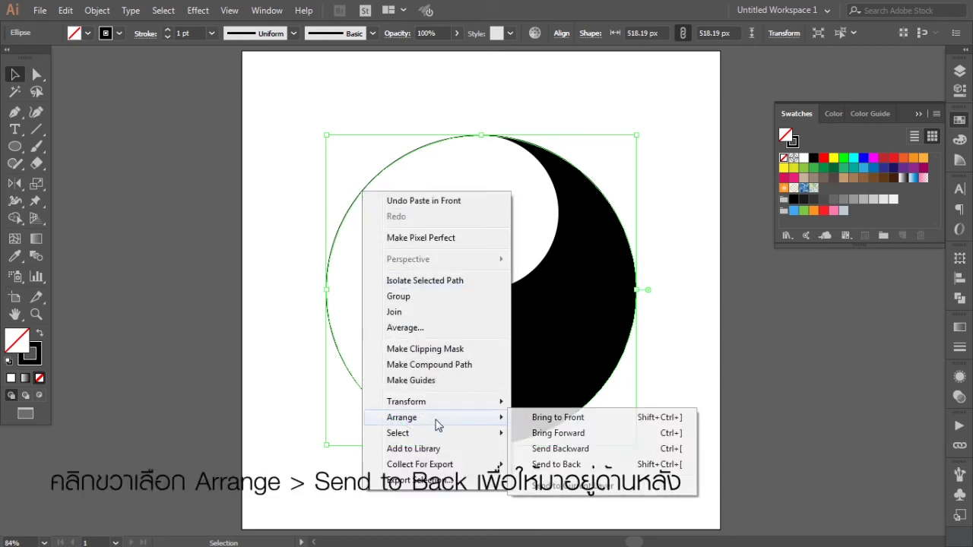
mouse_move(401, 417)
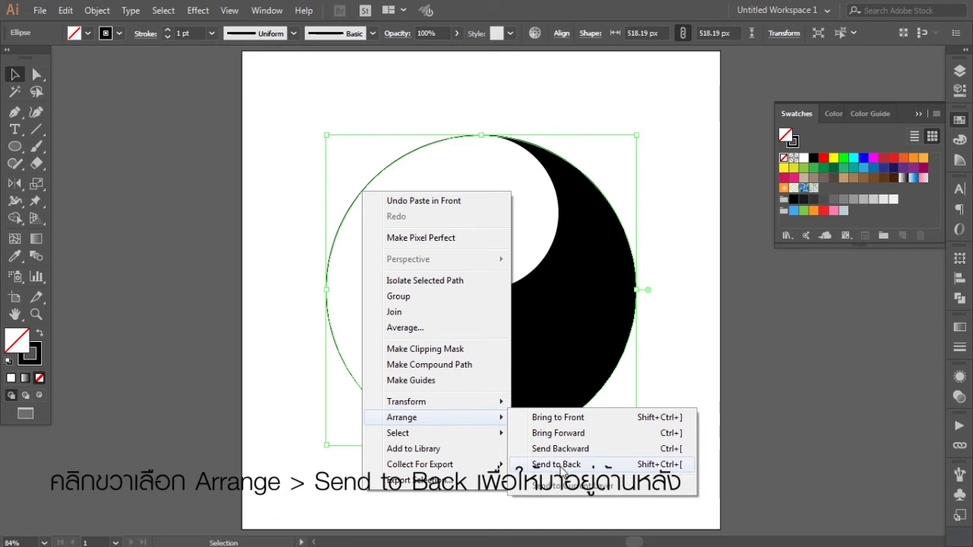
left_click(561, 464)
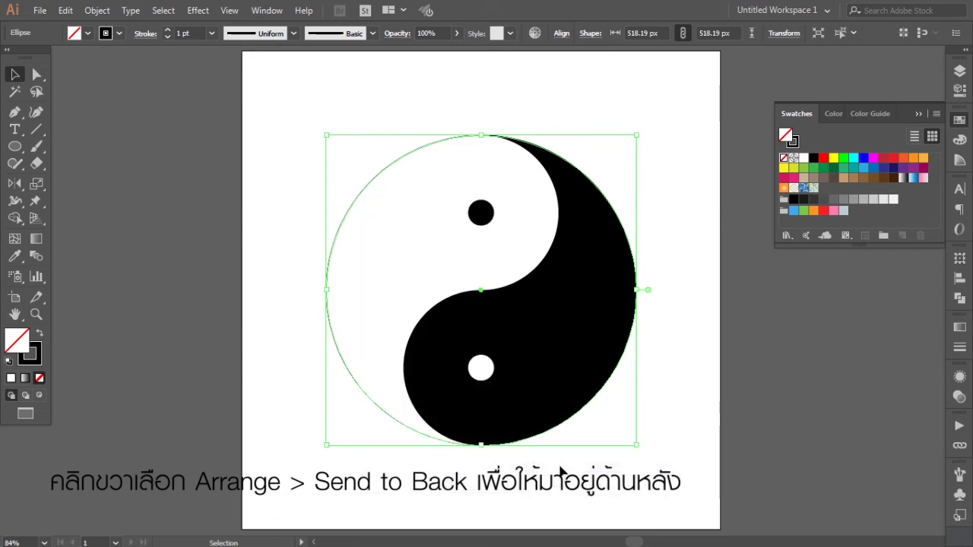
Set the outer circle's stroke weight to 20 pt in the Stroke panel.
left_click(959, 347)
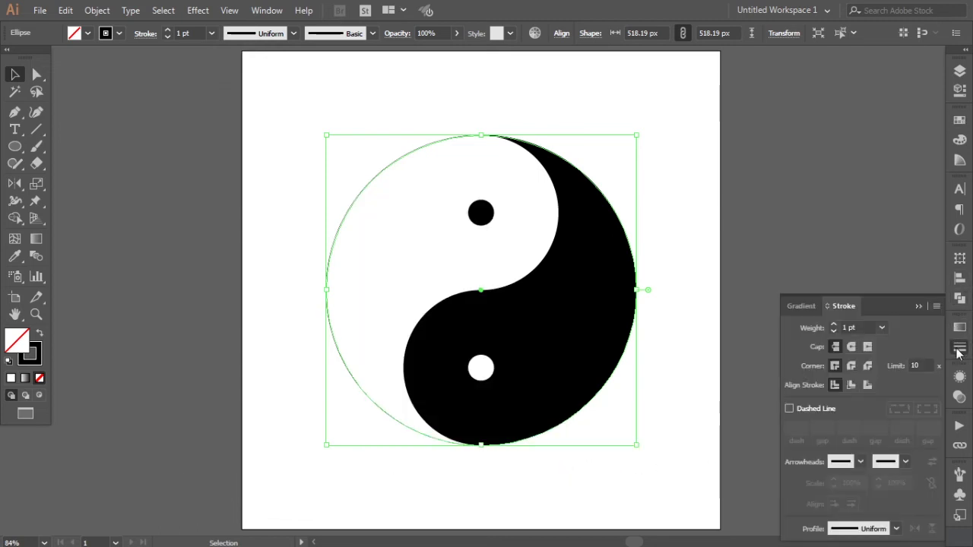
left_click(881, 326)
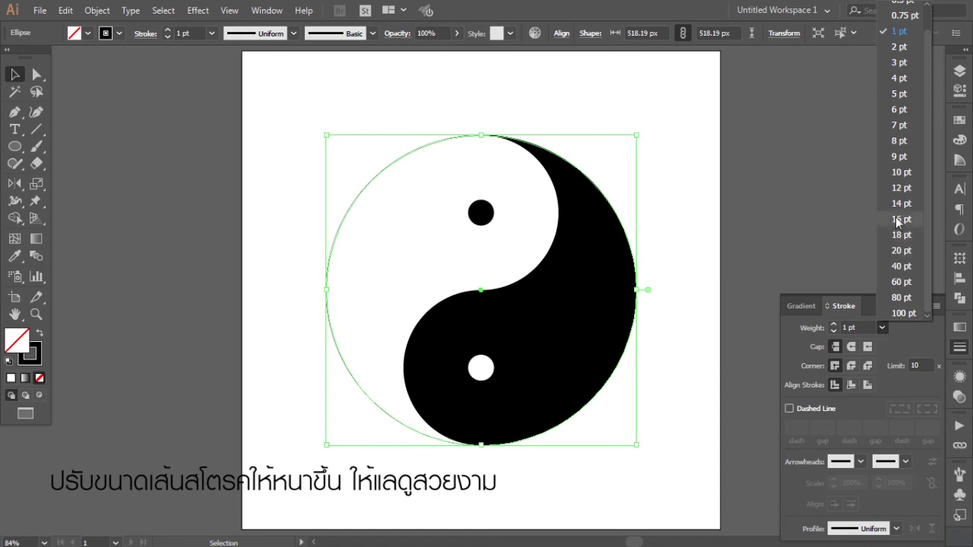
left_click(901, 250)
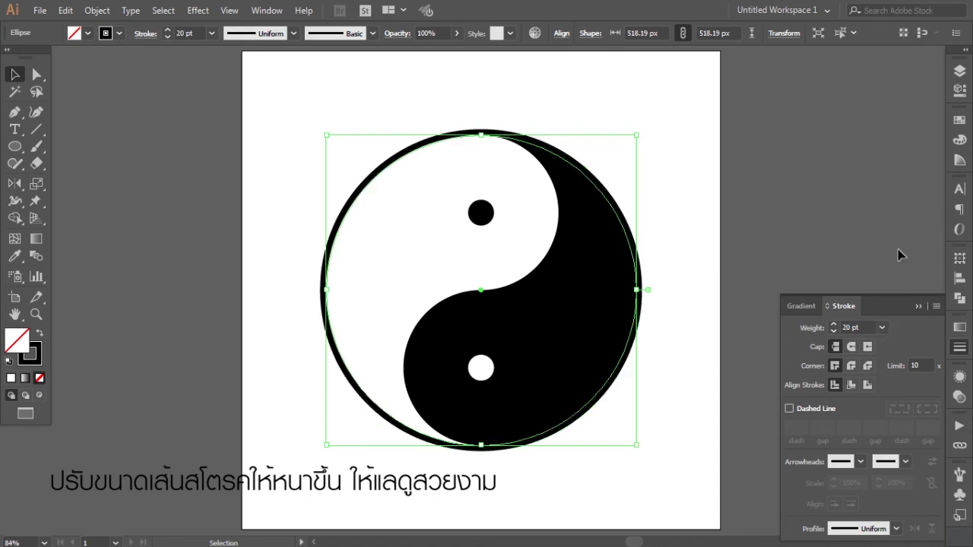
left_click(679, 218)
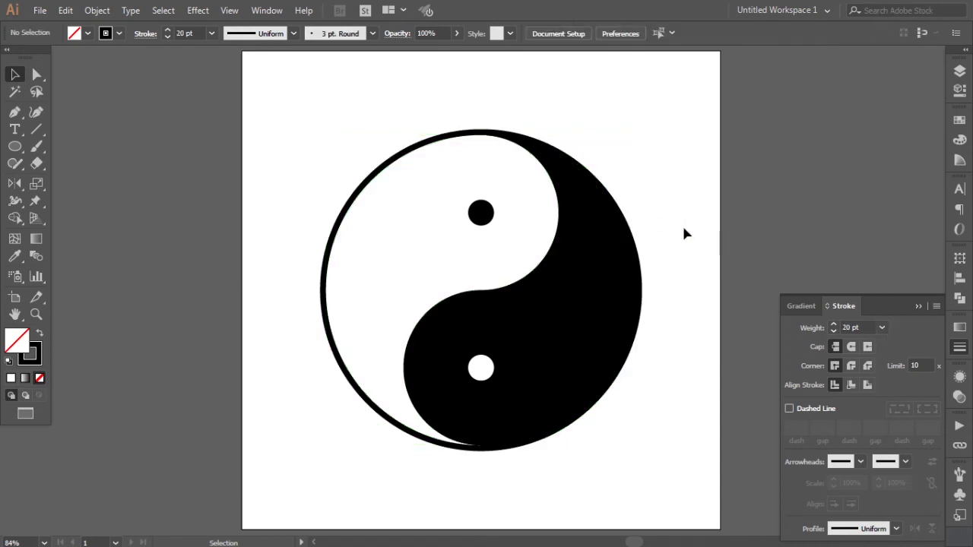
Close the stroke settings, collapse the Tools panel to a single column, and return to the Selection tool.
left_click(918, 307)
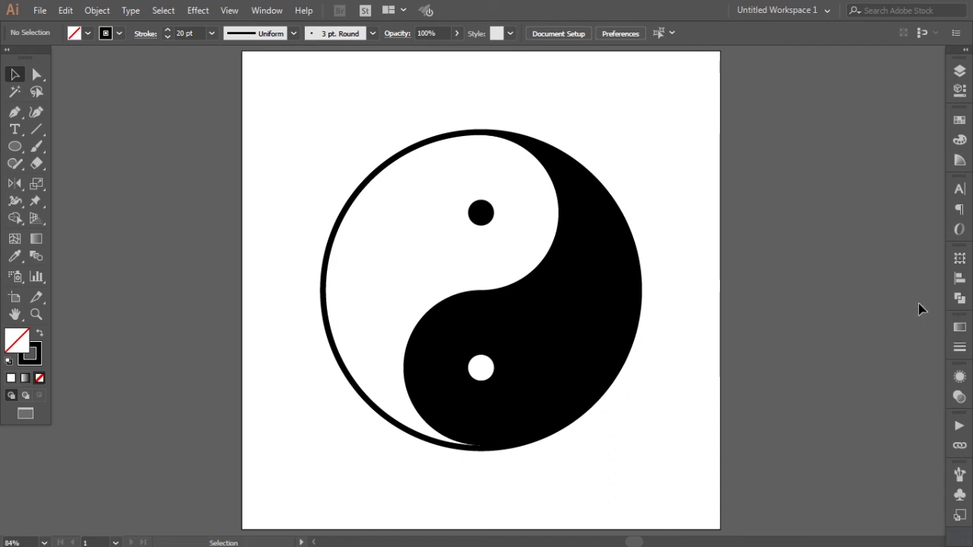
left_click(8, 50)
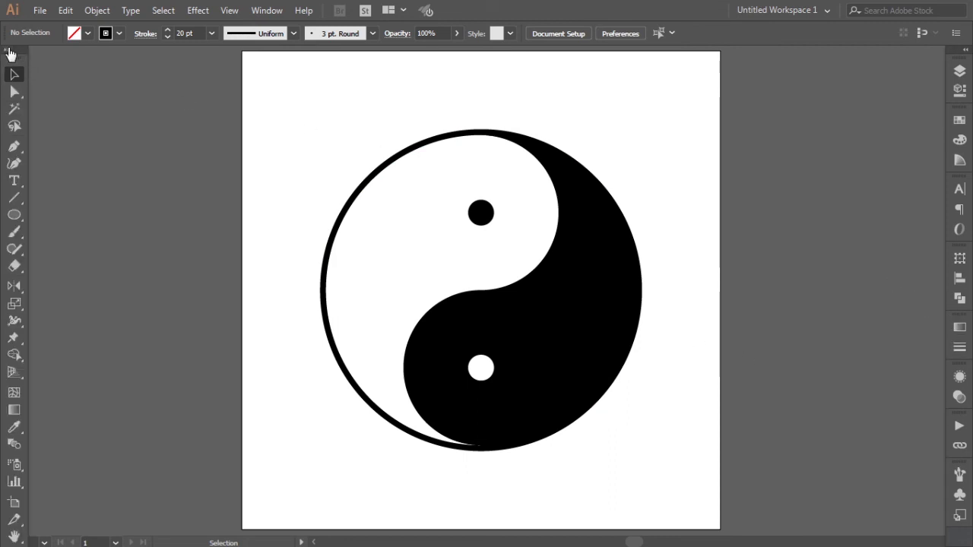
key("a")
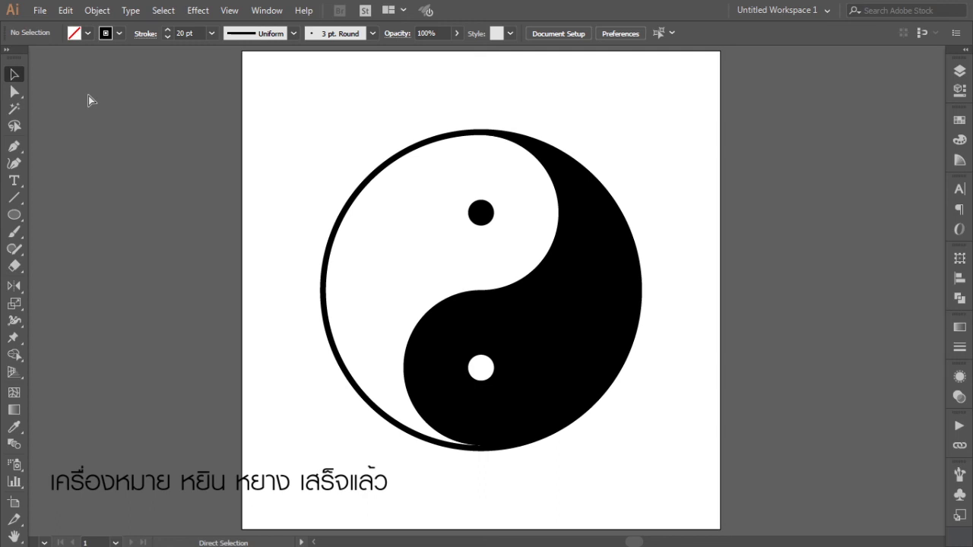
key("v")
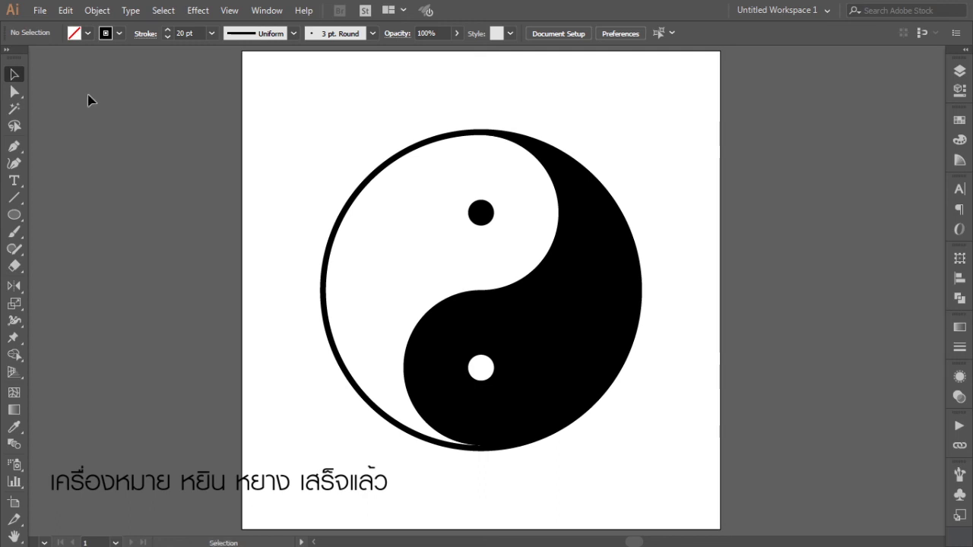